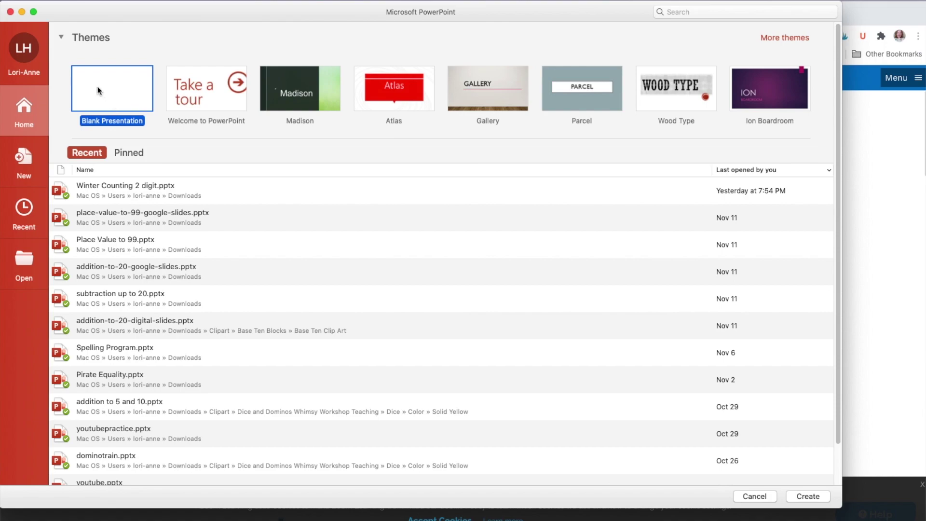
Step: Create the blank Presentation1 with one empty title slide and show its design options
left_click(807, 496)
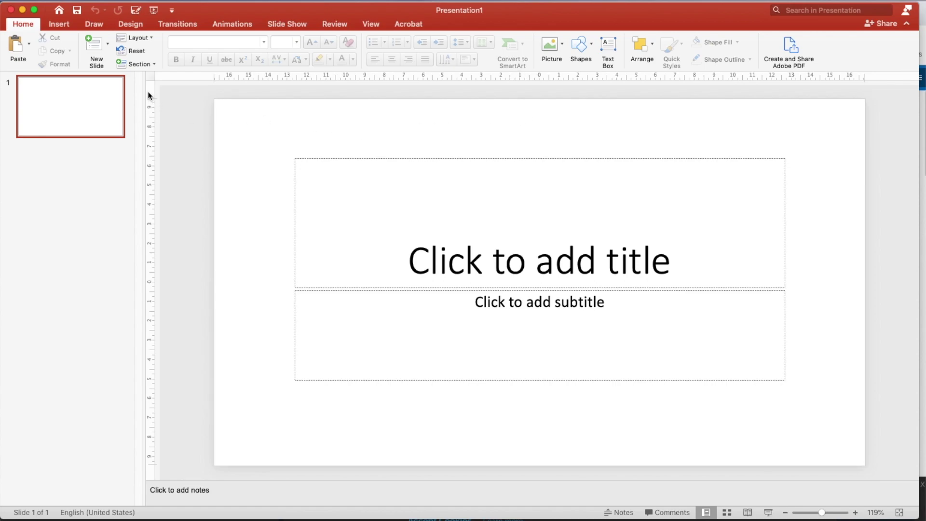
left_click(136, 25)
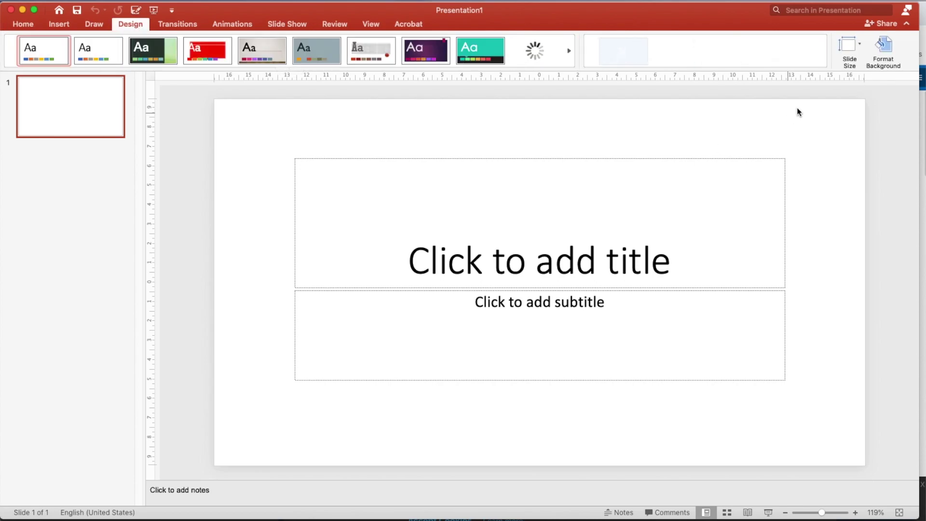
Step: Set a custom slide size of 17.8 cm by 12.8 cm, scaling content down to fit
left_click(860, 48)
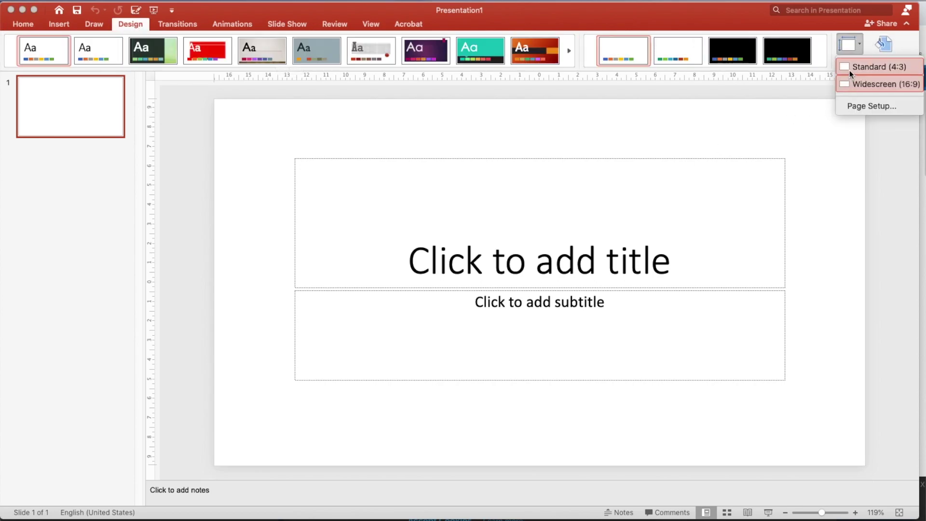
left_click(861, 107)
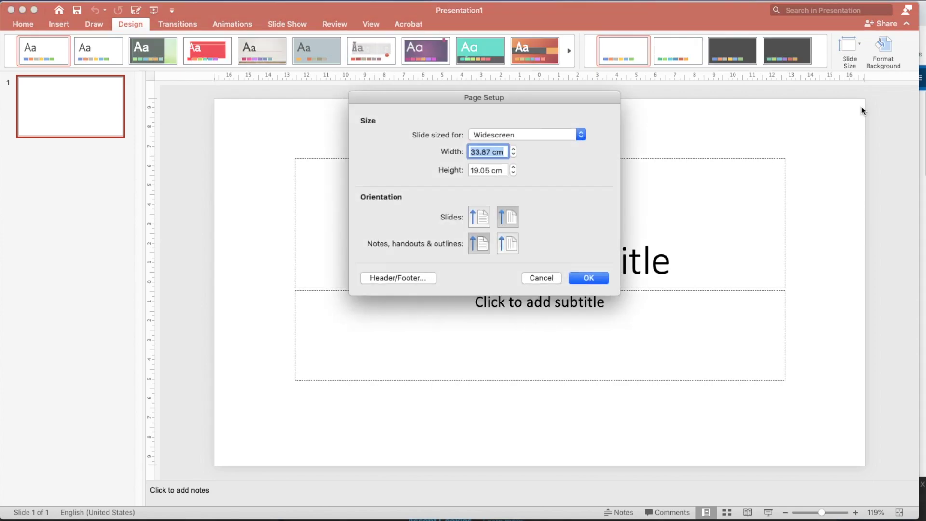
left_click(490, 151)
left_click_drag(490, 151, 460, 151)
type("4")
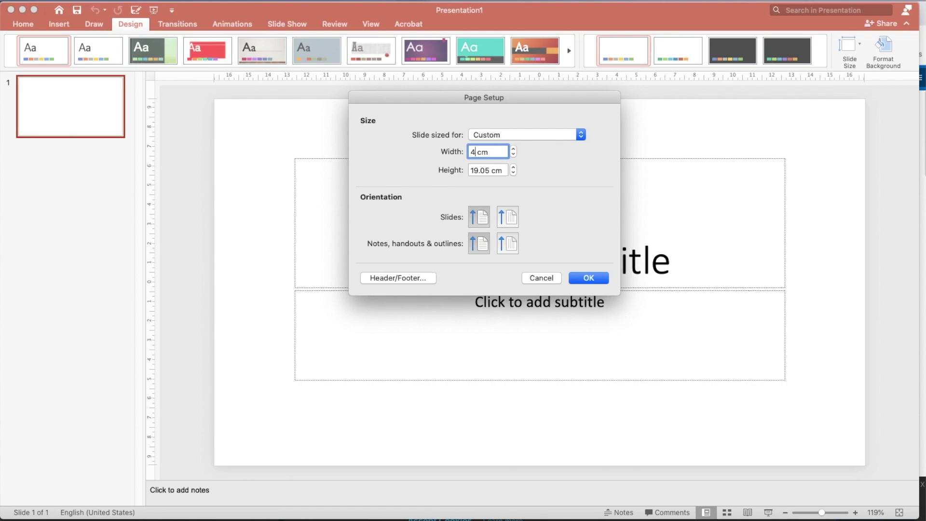
key("BackSpace")
type("17.8")
left_click_drag(470, 170, 489, 172)
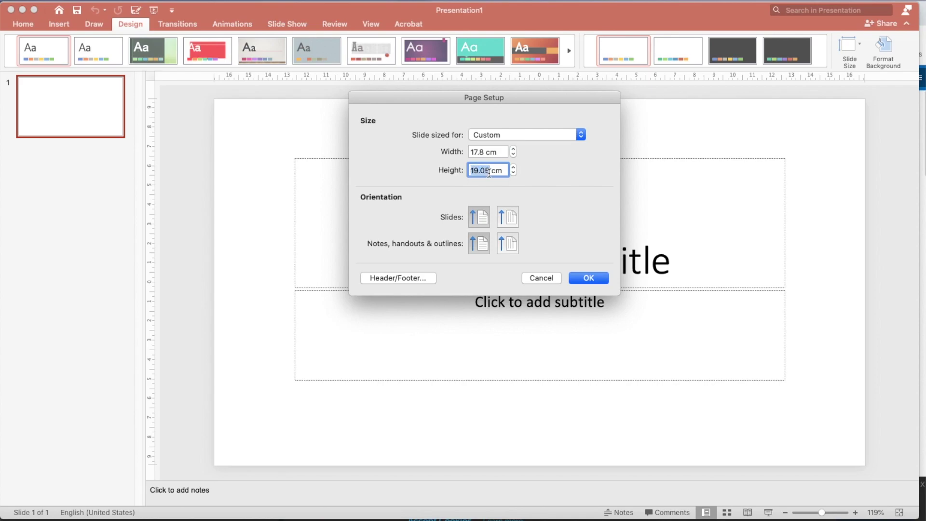
type("12.8")
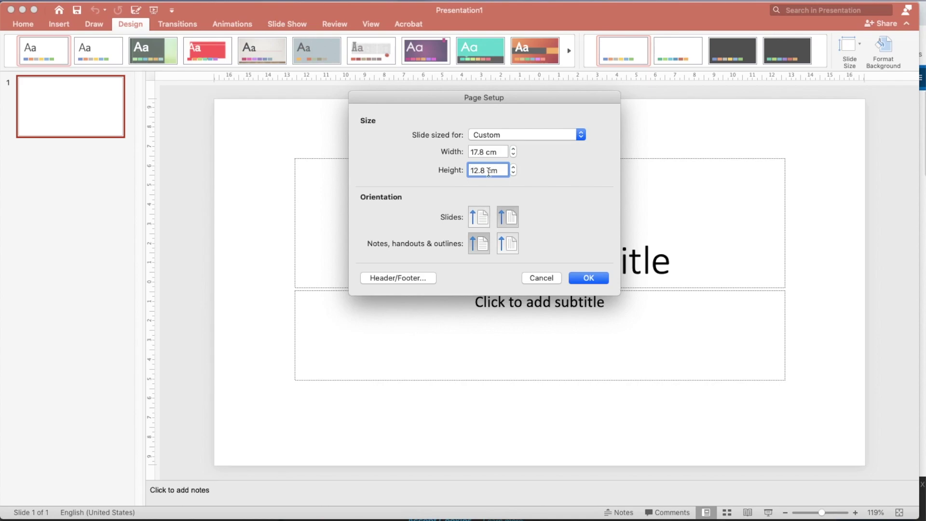
left_click(583, 282)
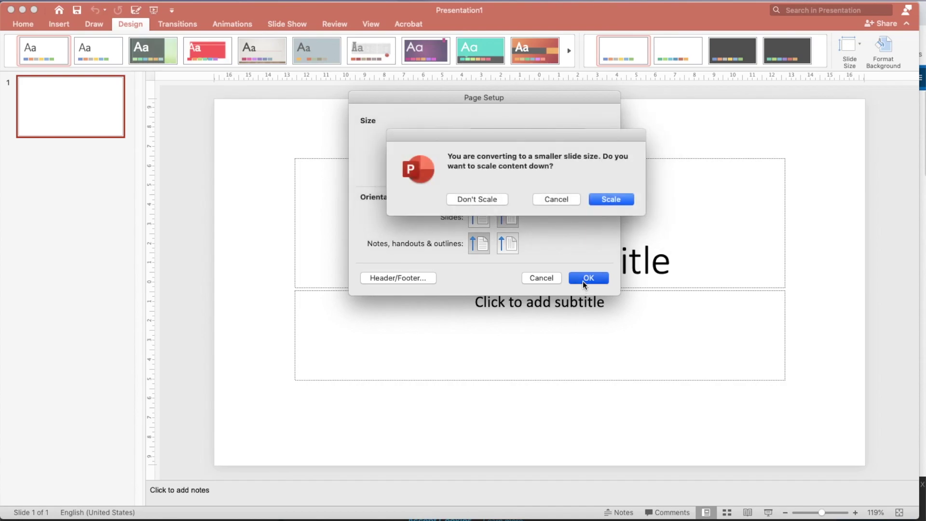
left_click(604, 201)
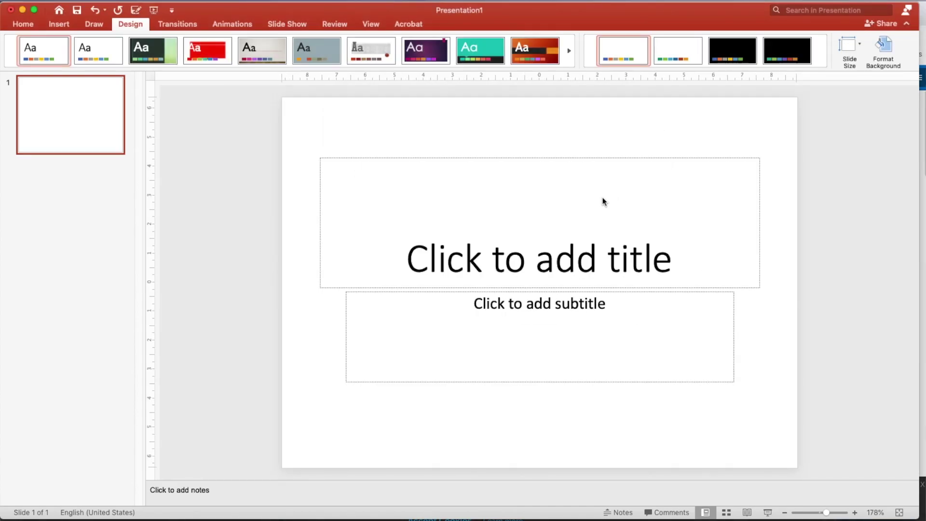
Step: Delete the title and subtitle placeholders, then bring up the Format Background pane
left_click(560, 155)
key("Delete")
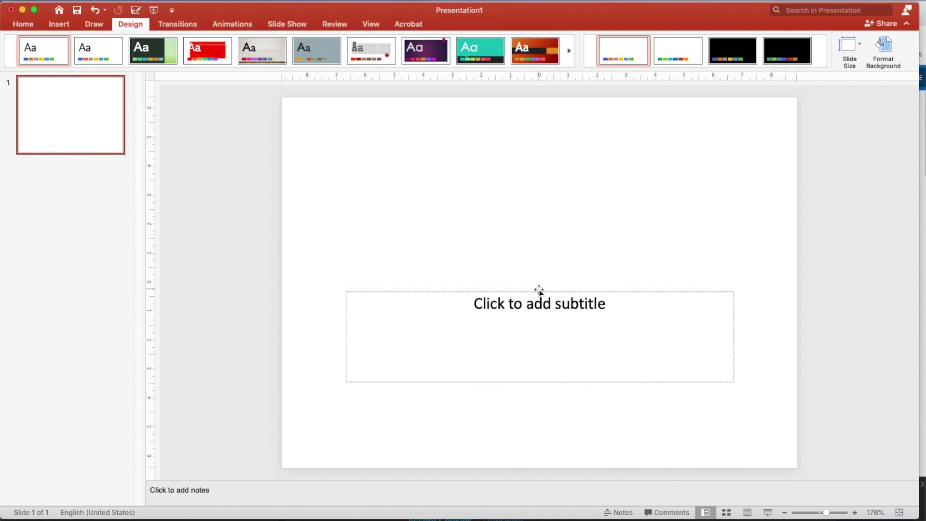
left_click(538, 291)
key("Delete")
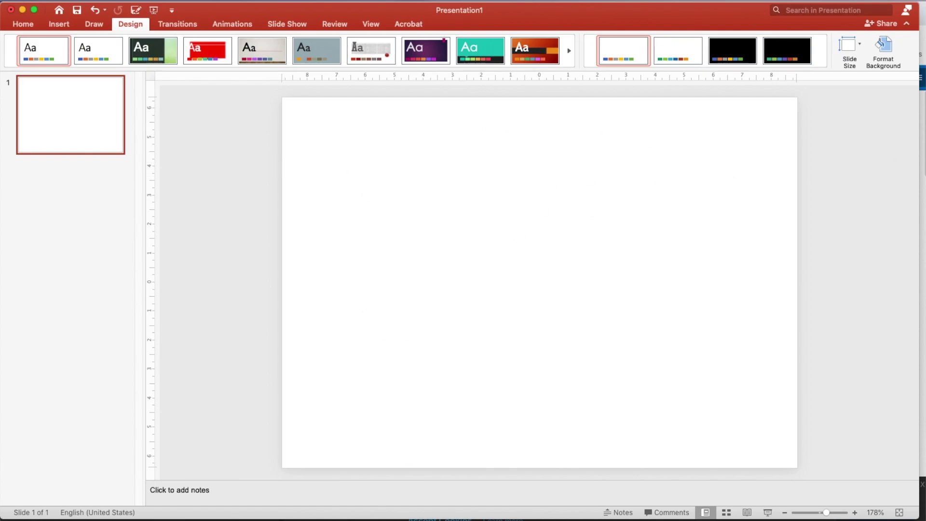
left_click(883, 48)
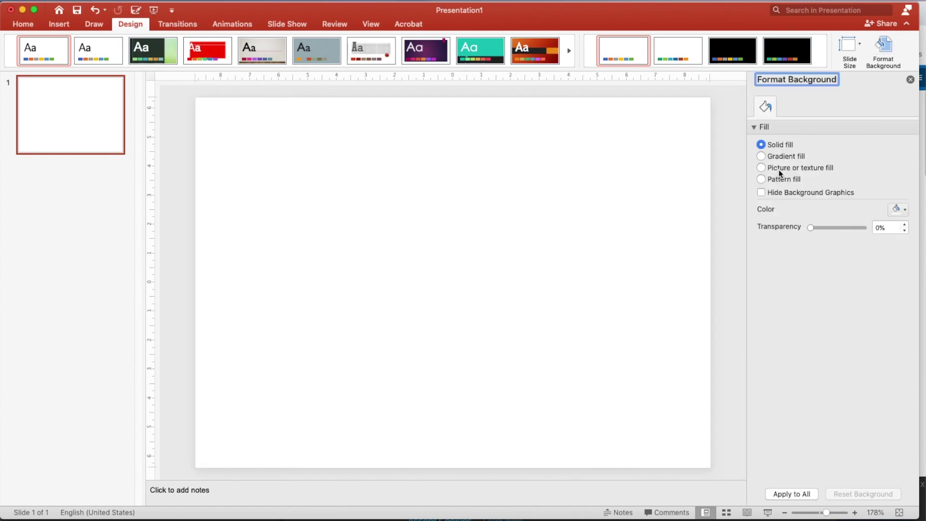
Step: Fill the slide background with winter5.png from the Simple scenes winter PNG color folder
left_click(761, 167)
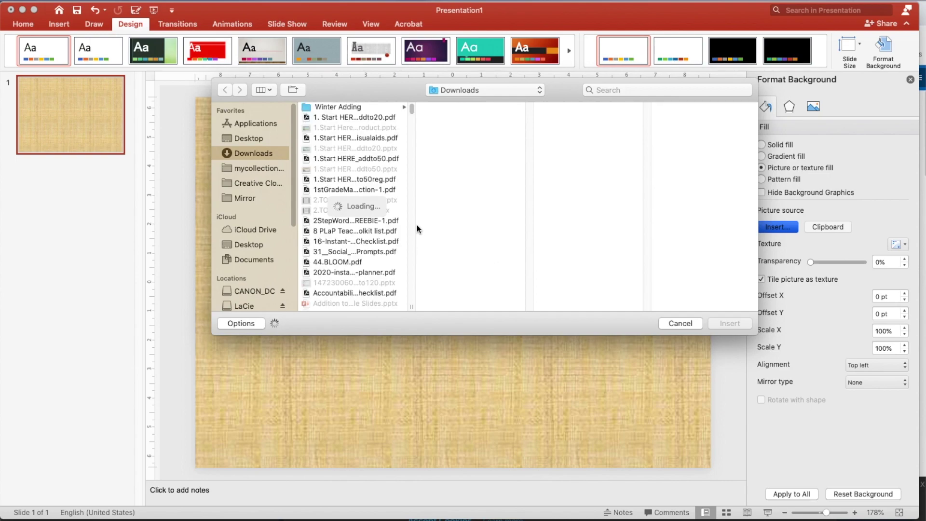
scroll(537, 214, "down", 2)
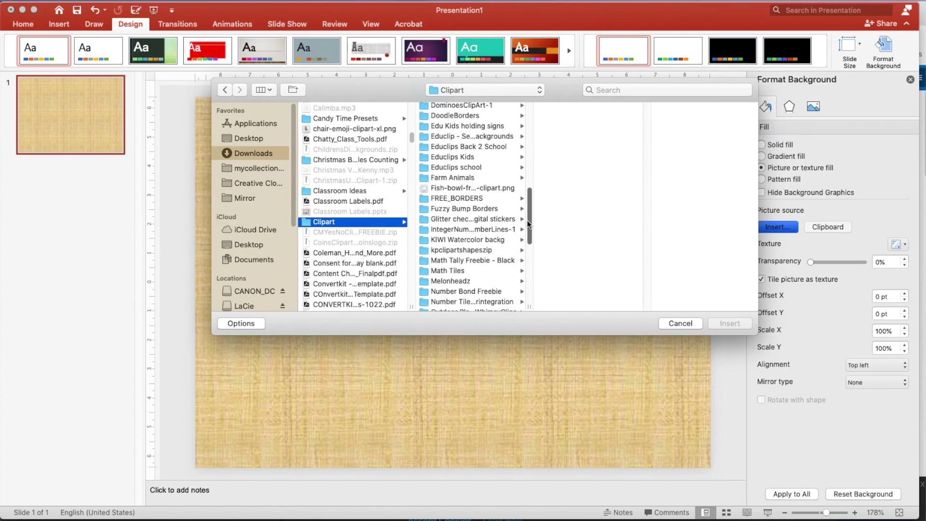
scroll(531, 198, "up", 2)
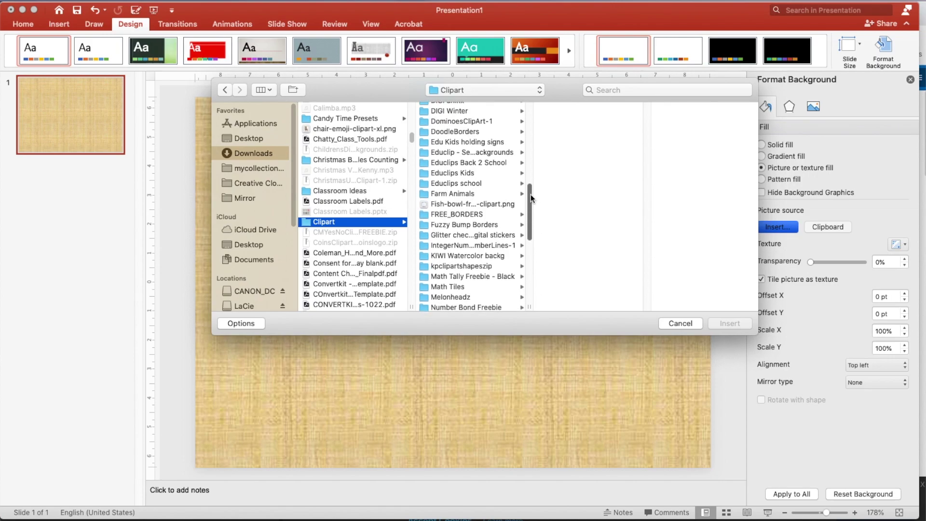
left_click(490, 152)
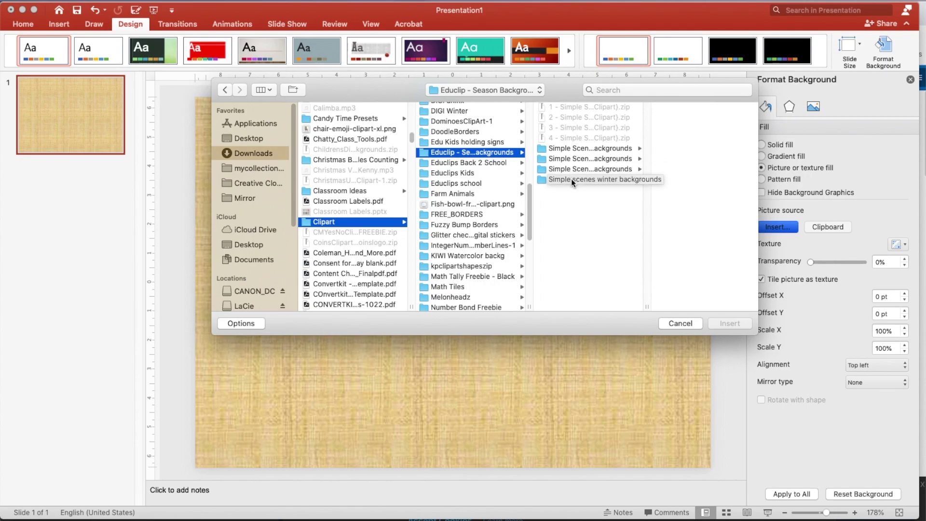
left_click(571, 178)
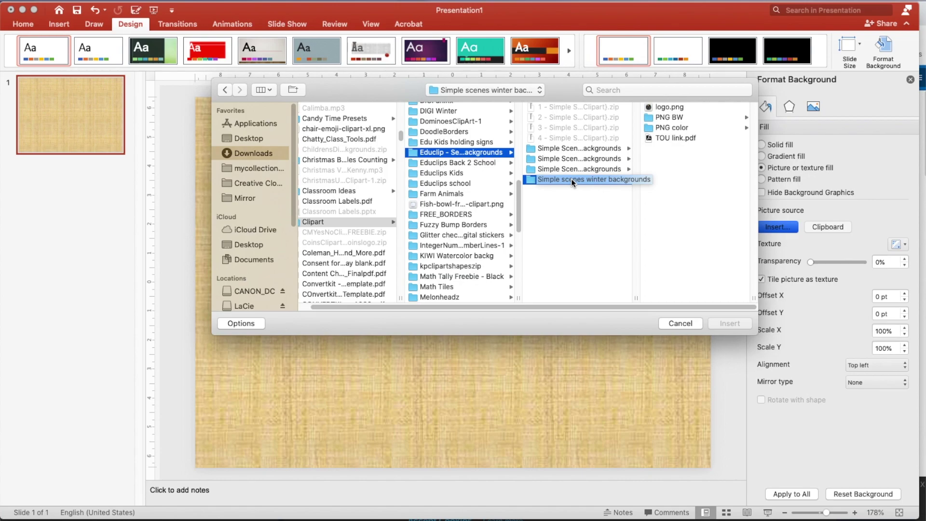
left_click(666, 126)
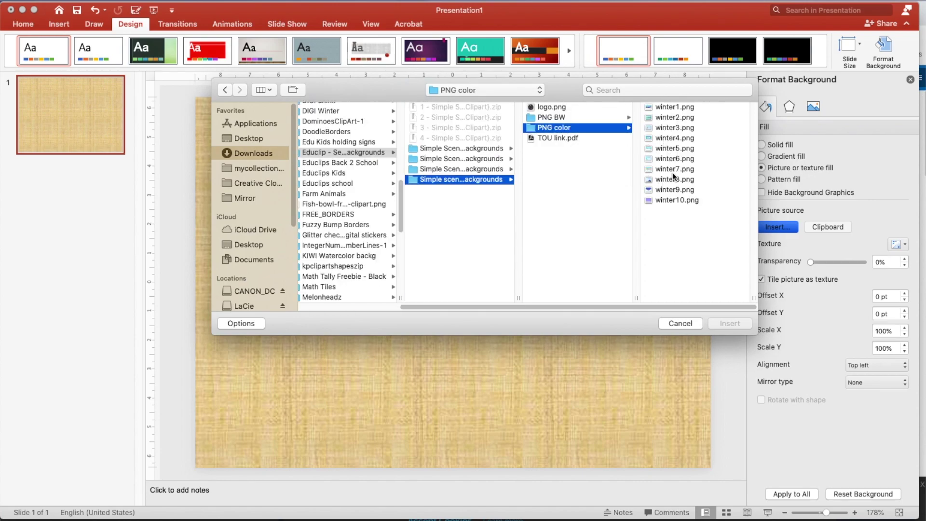
left_click(668, 158)
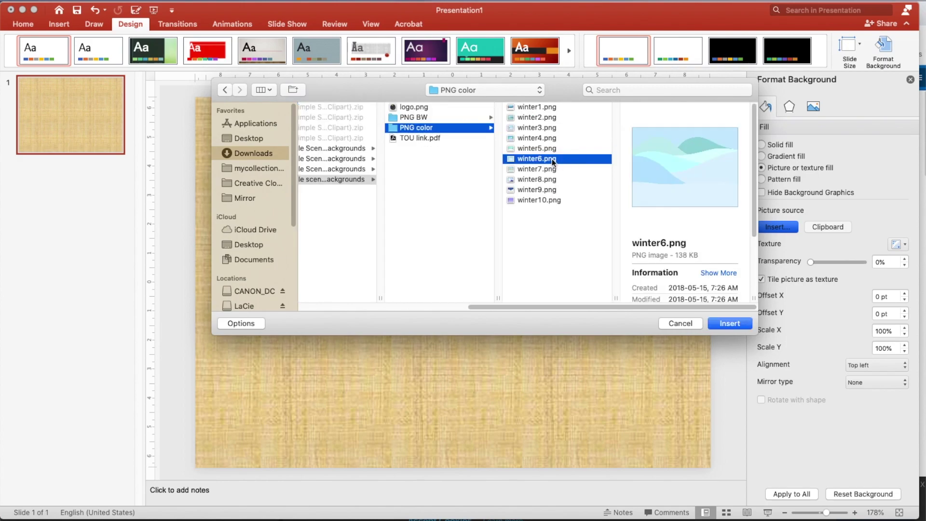
left_click(546, 149)
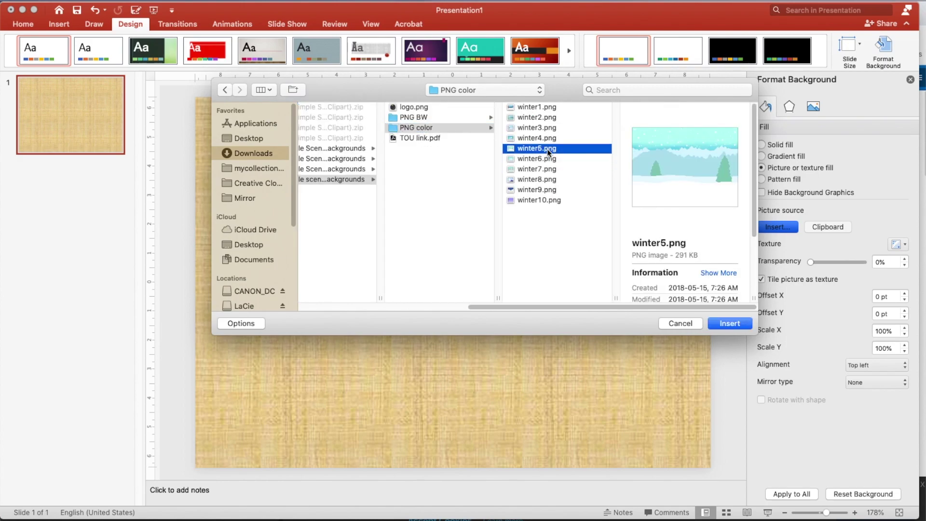
left_click(729, 326)
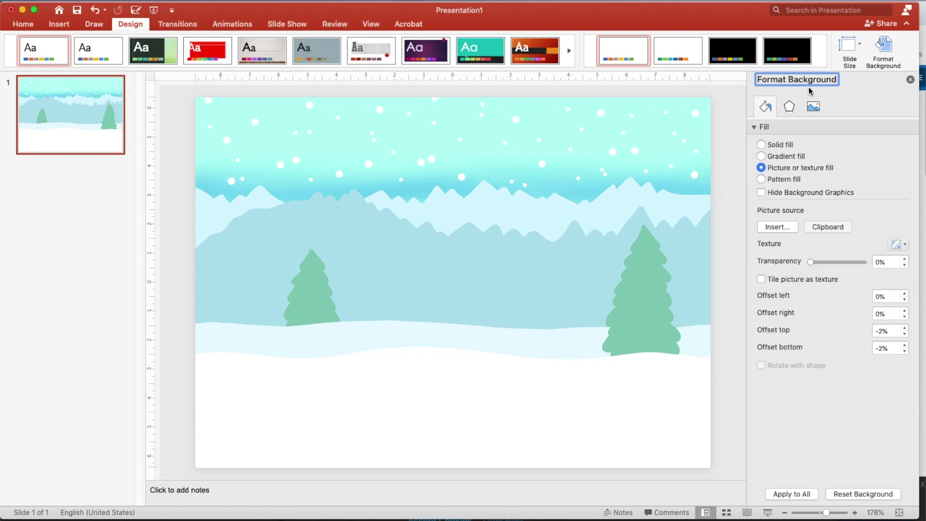
Step: Apply the winter background to all slides, add a Blank slide, and return to the start gallery
left_click(796, 494)
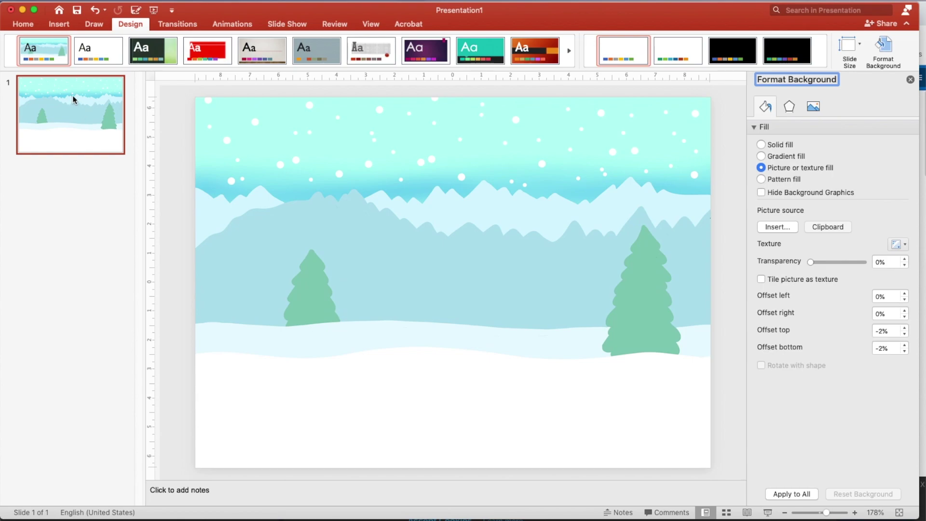
left_click(58, 25)
left_click(29, 48)
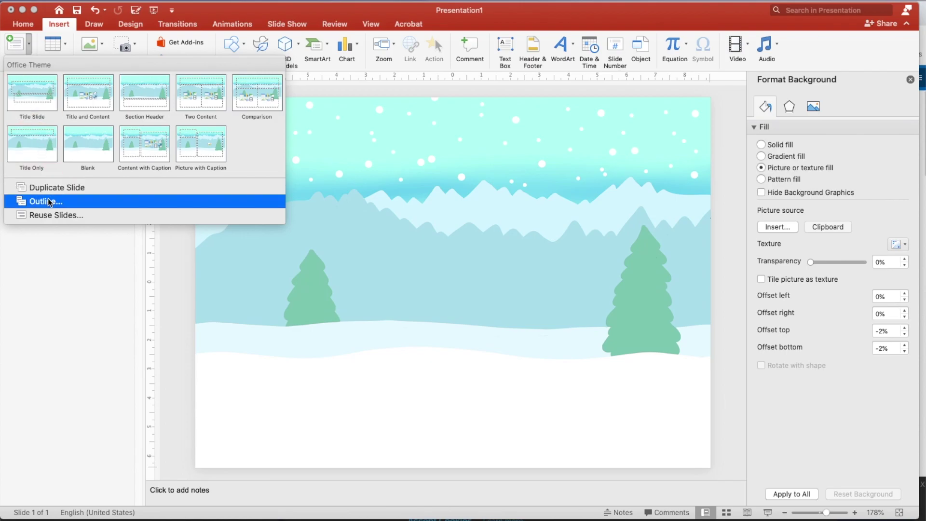
left_click(73, 142)
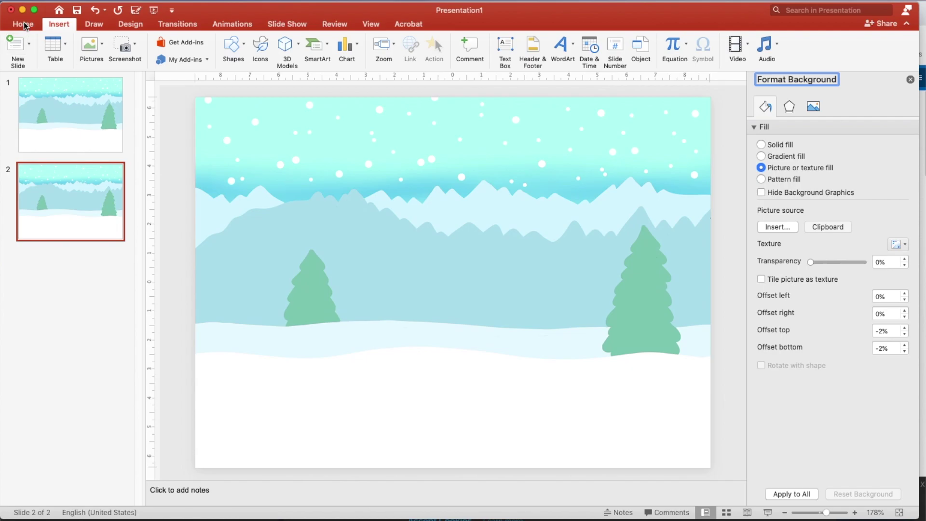
left_click(57, 10)
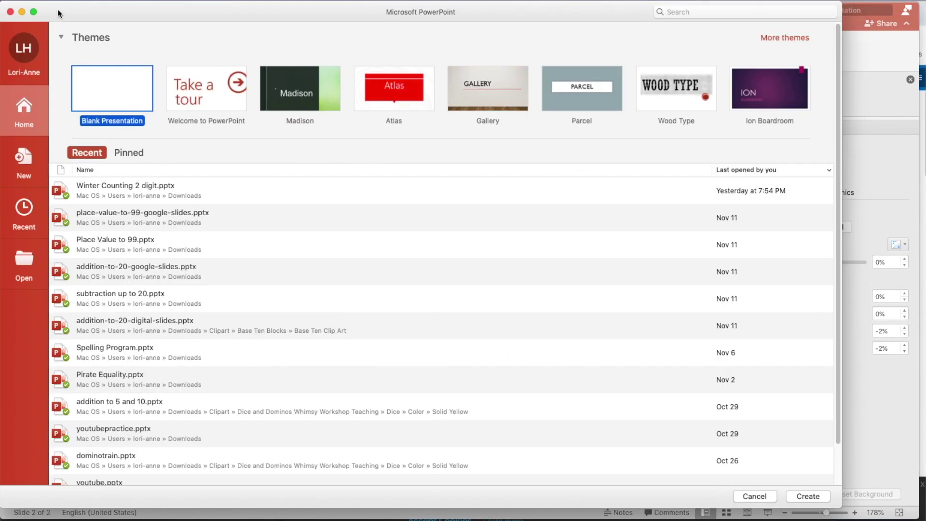
Step: Open Winter Counting 2 digit.pptx and display slide 2, the 38 + 8 problem
left_click(124, 190)
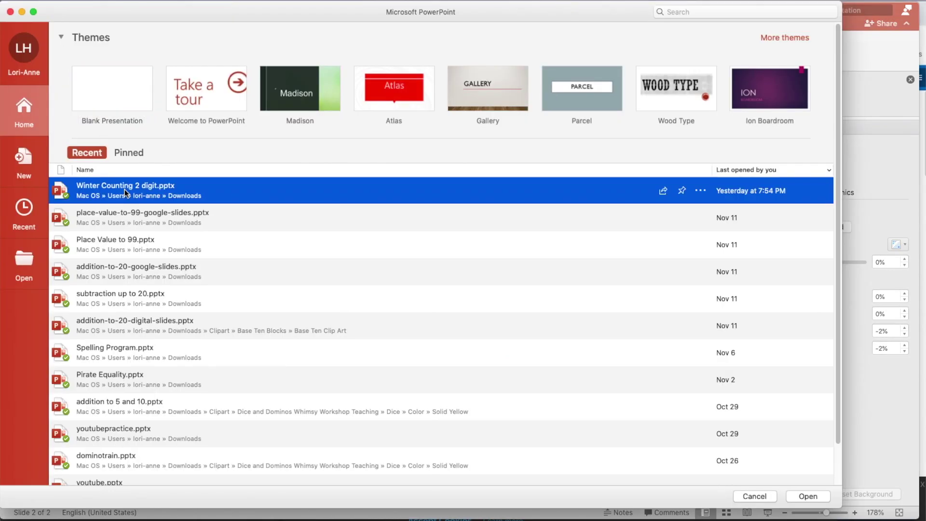
double_click(124, 189)
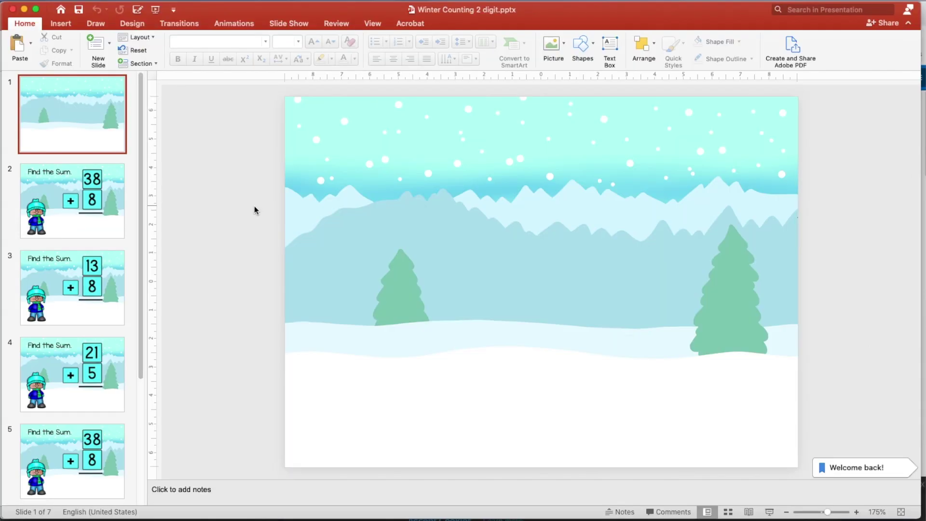
left_click_drag(140, 145, 141, 108)
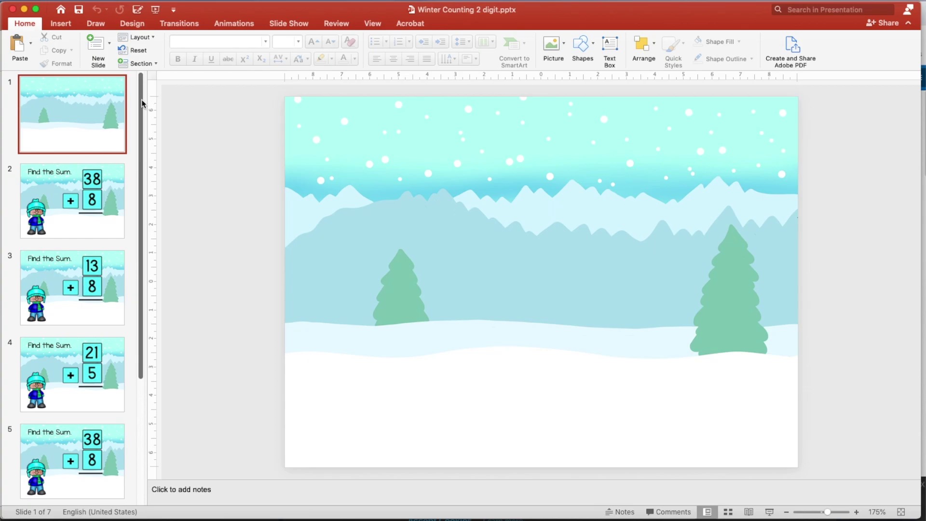
scroll(151, 146, "down", 3)
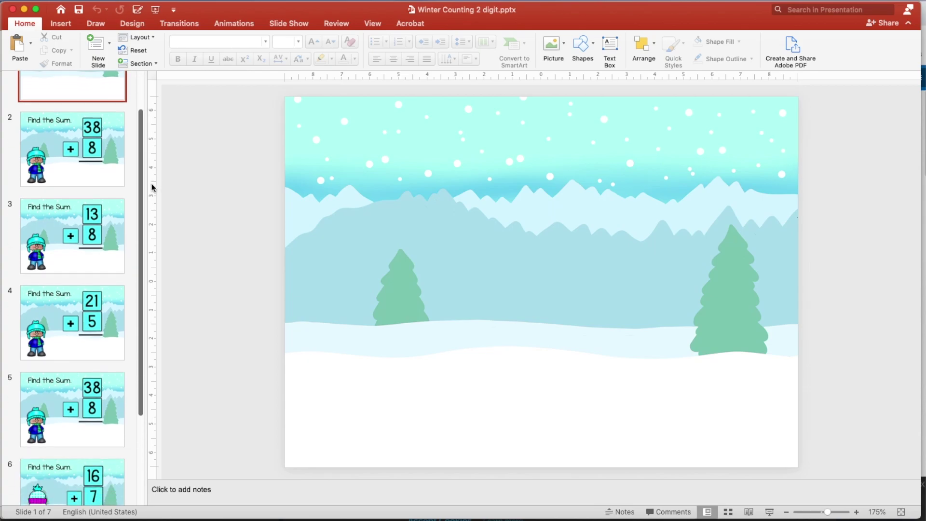
left_click(106, 175)
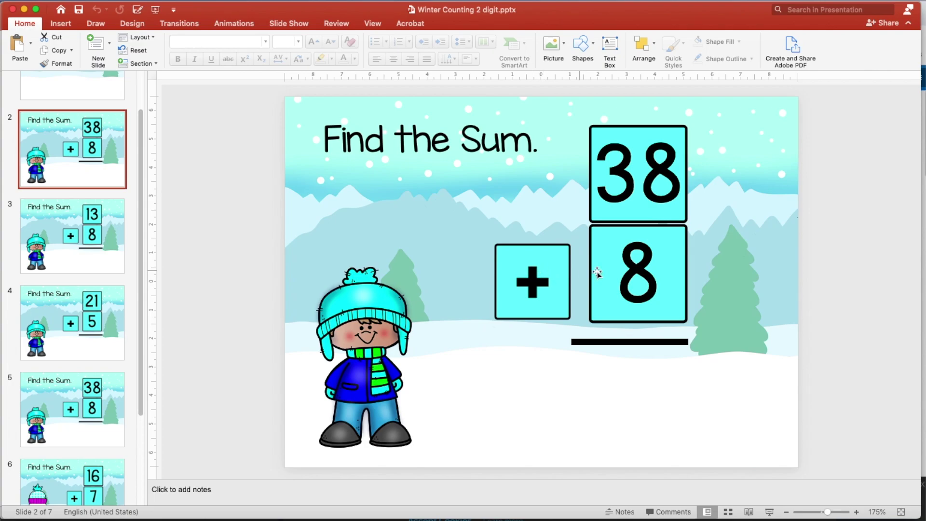
left_click_drag(140, 154, 151, 284)
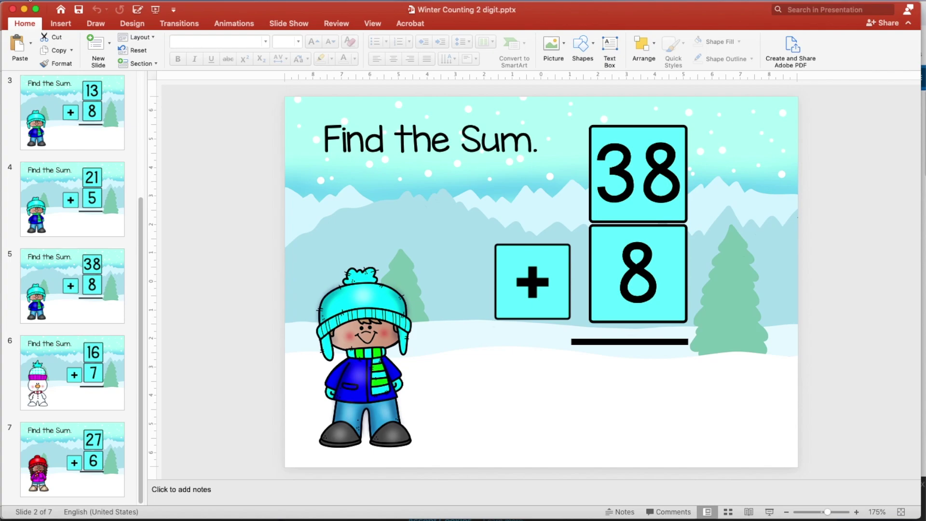
Step: Export every slide as 1382×1000 JPEG images to Downloads, then minimize the presentation
left_click(30, 1)
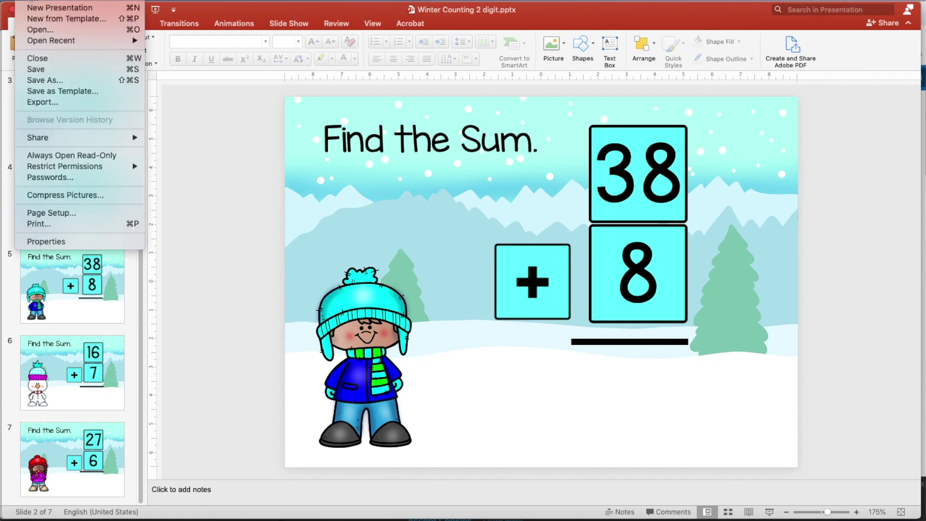
left_click(61, 106)
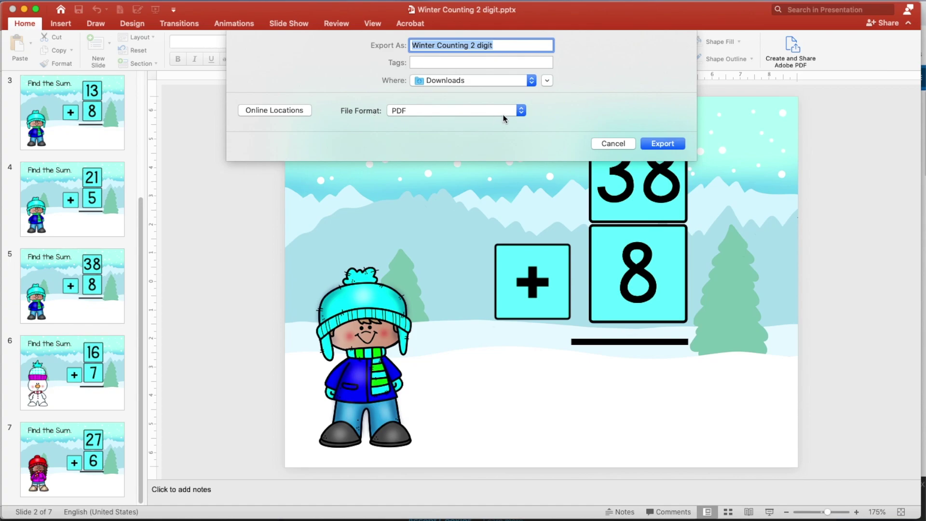
left_click(521, 112)
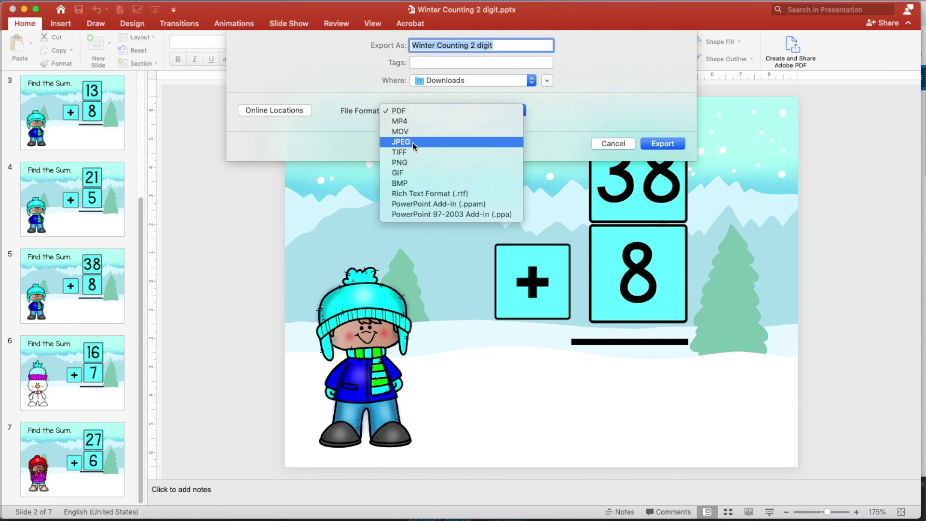
left_click(413, 142)
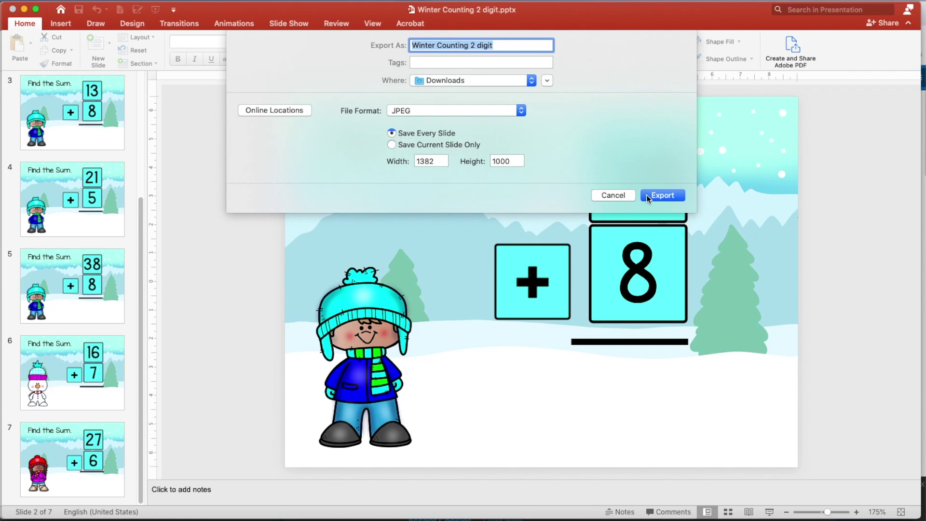
left_click(661, 195)
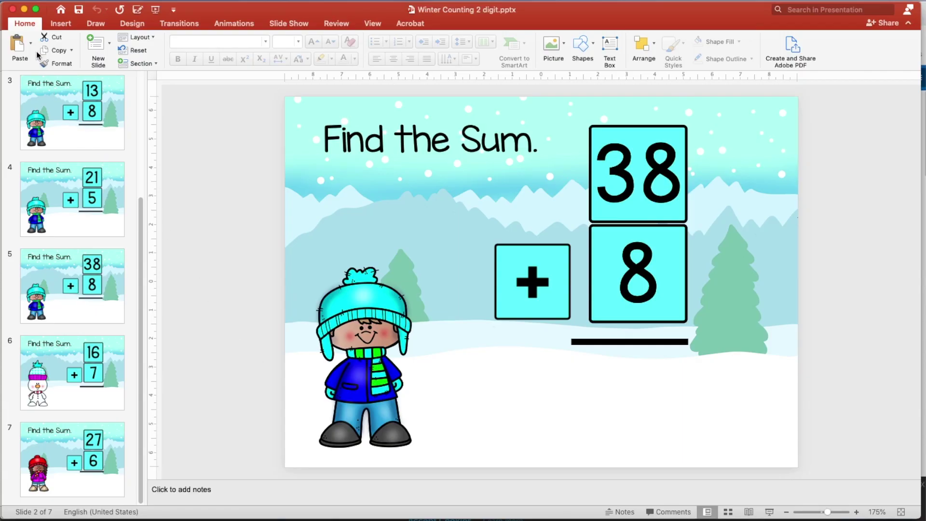
left_click(23, 10)
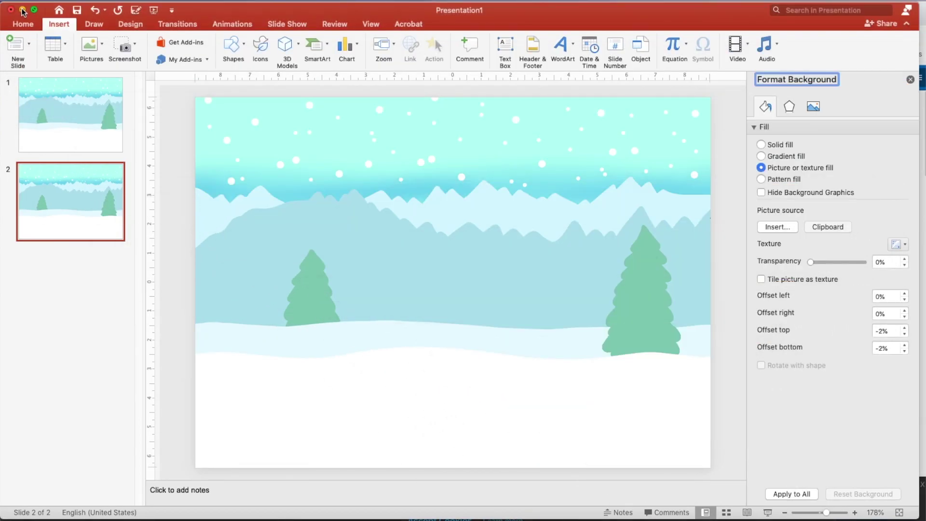
Step: Minimize PowerPoint, sign in to Boom Cards, and go to the Creator's Studio
left_click(23, 10)
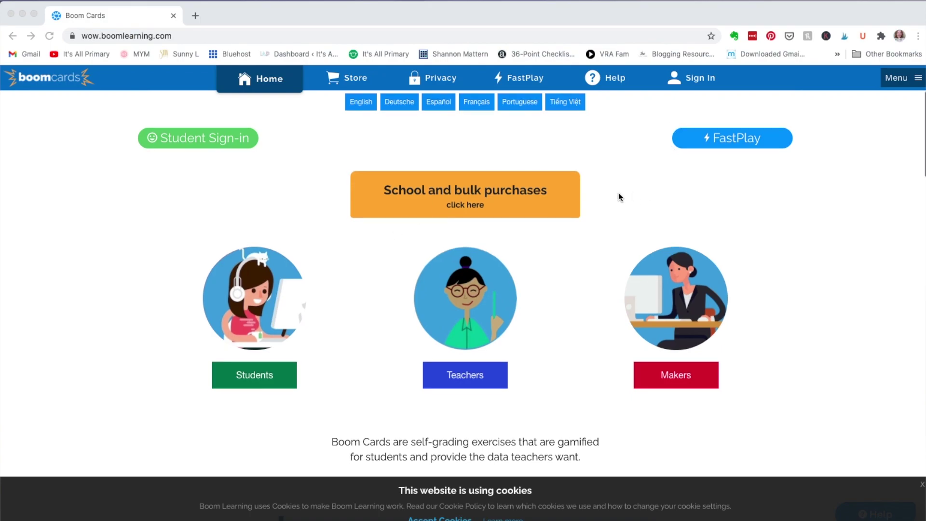
scroll(619, 192, "down", 5)
scroll(619, 193, "up", 5)
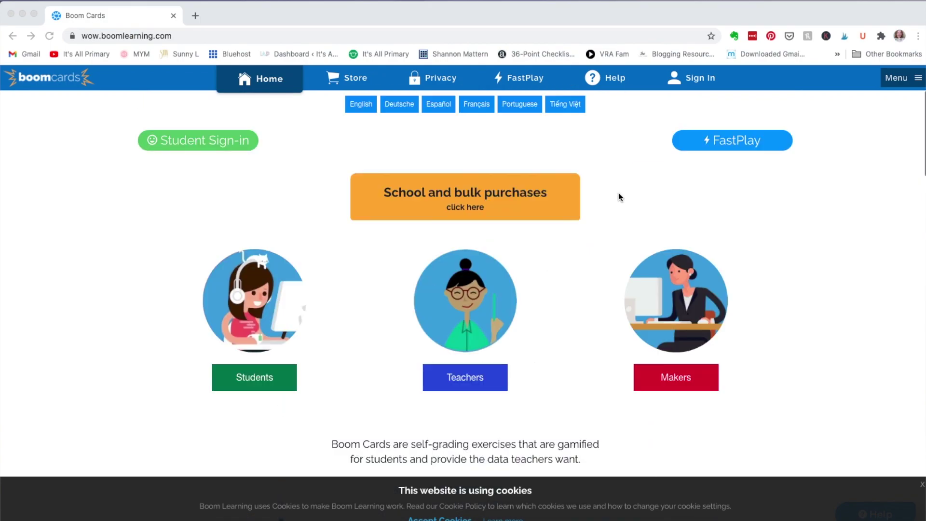
left_click(696, 82)
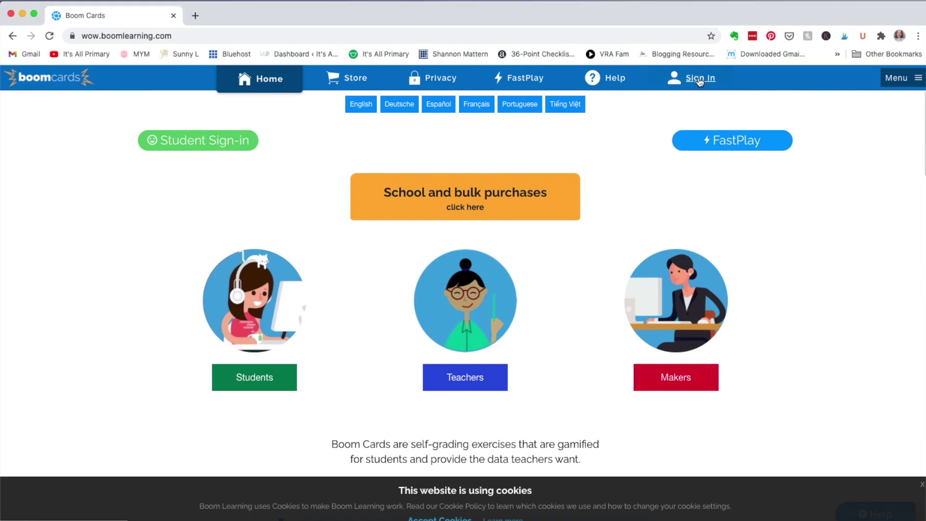
left_click(700, 80)
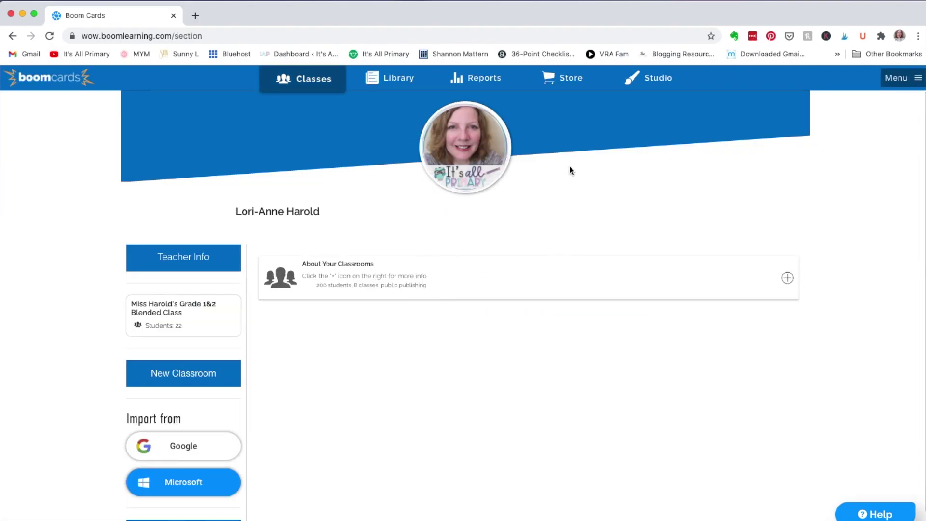
left_click(663, 85)
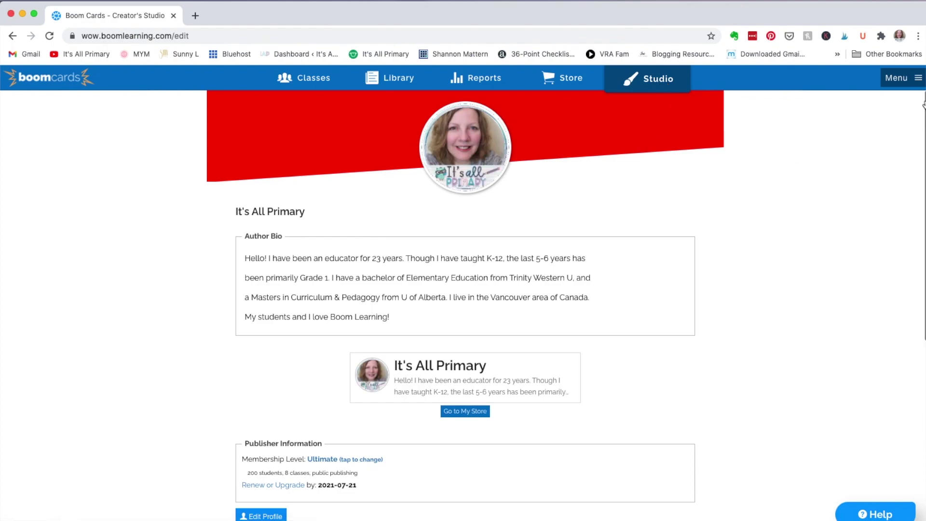
scroll(923, 103, "down", 5)
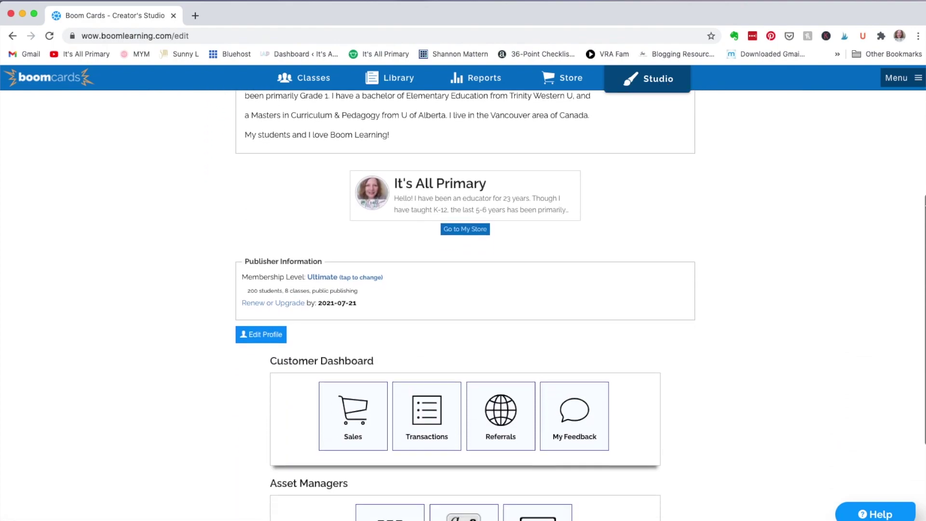
scroll(924, 330, "down", 2)
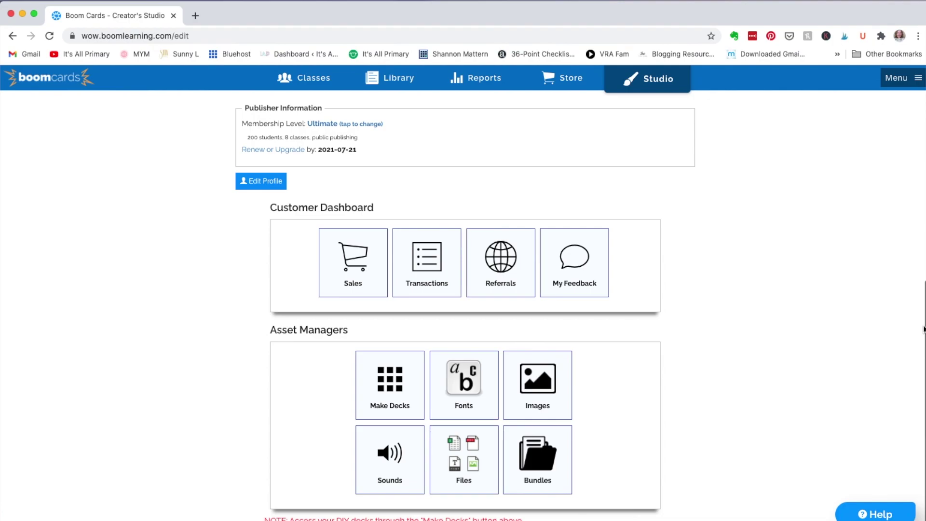
Step: Start an image upload in the library and browse to Downloads > Winter Adding
left_click(538, 412)
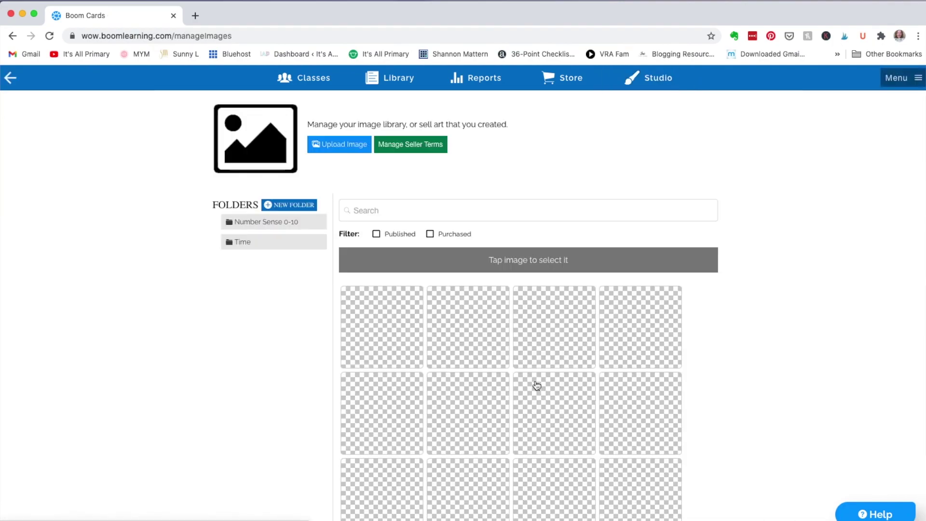
left_click(339, 144)
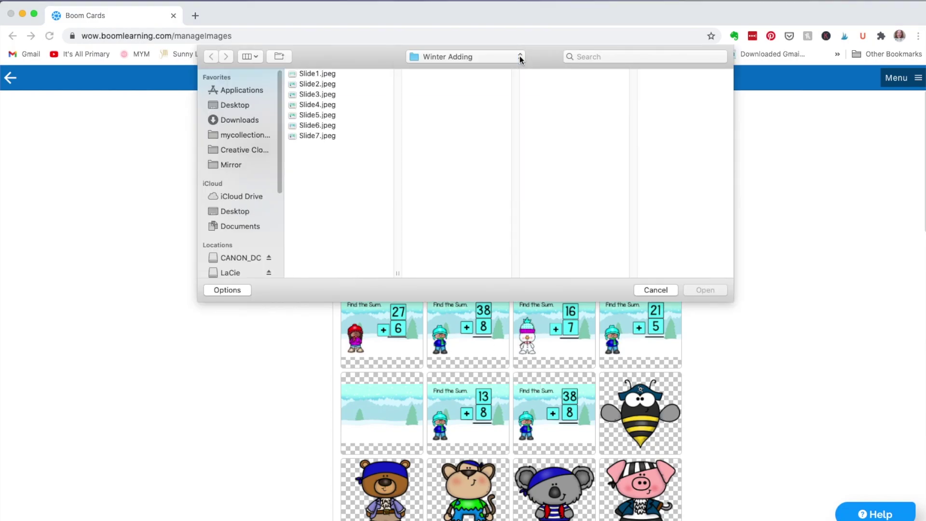
left_click(520, 57)
left_click(454, 70)
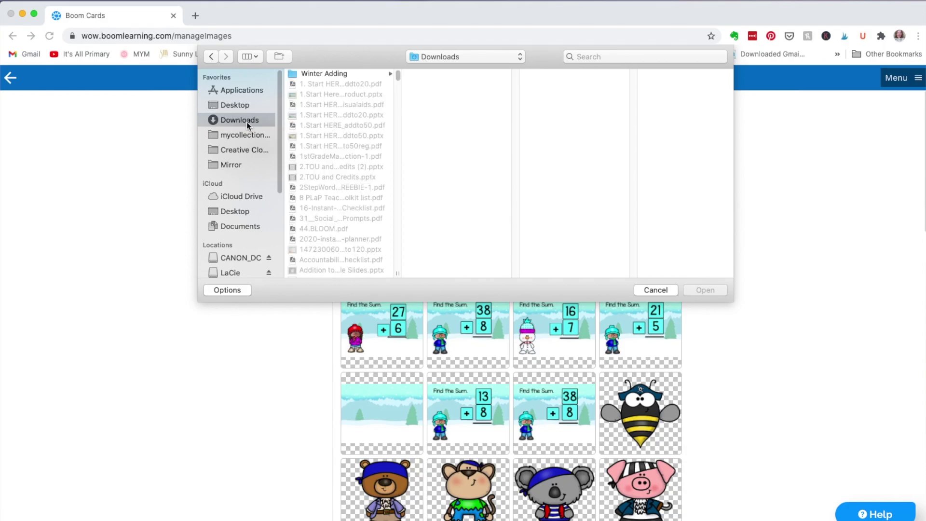
left_click(336, 73)
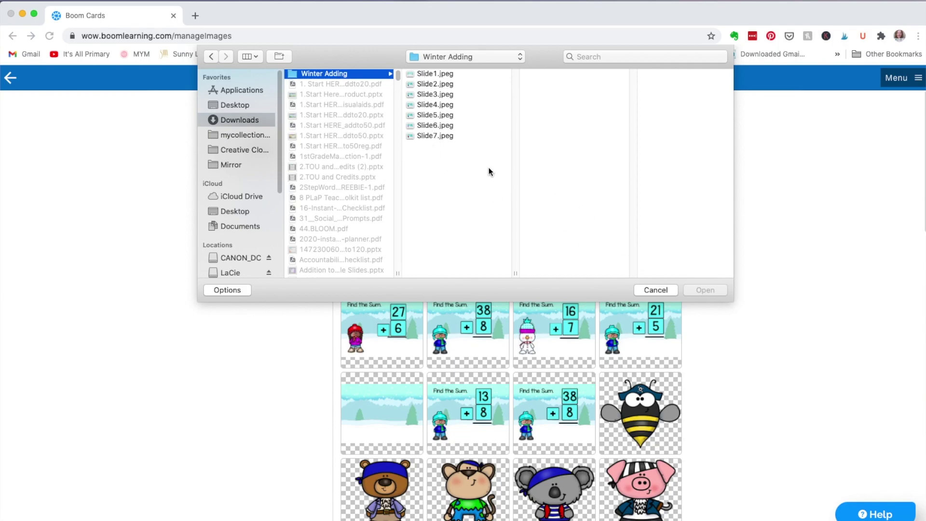
Step: Select Slide1 through Slide7.jpeg, then cancel the file picker without uploading
left_click(435, 73)
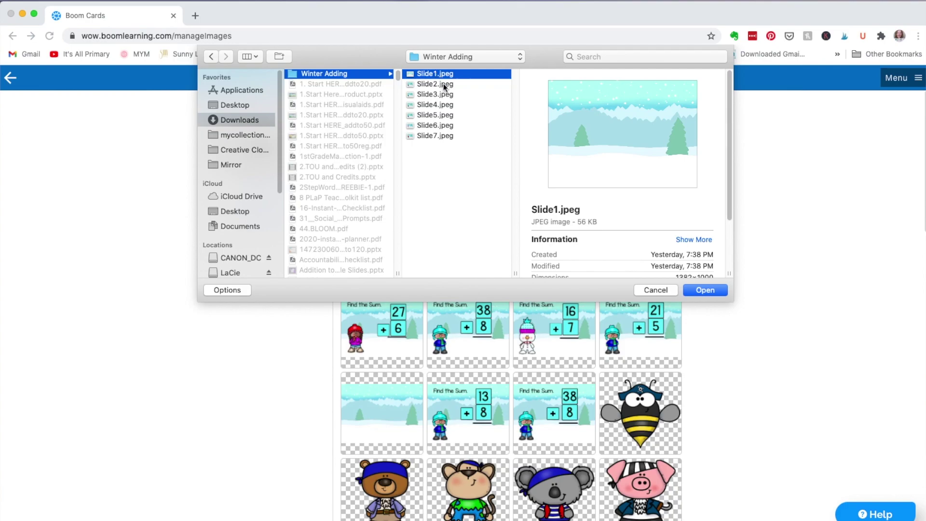
left_click(443, 85)
left_click(442, 95, "shift")
left_click(442, 107, "shift")
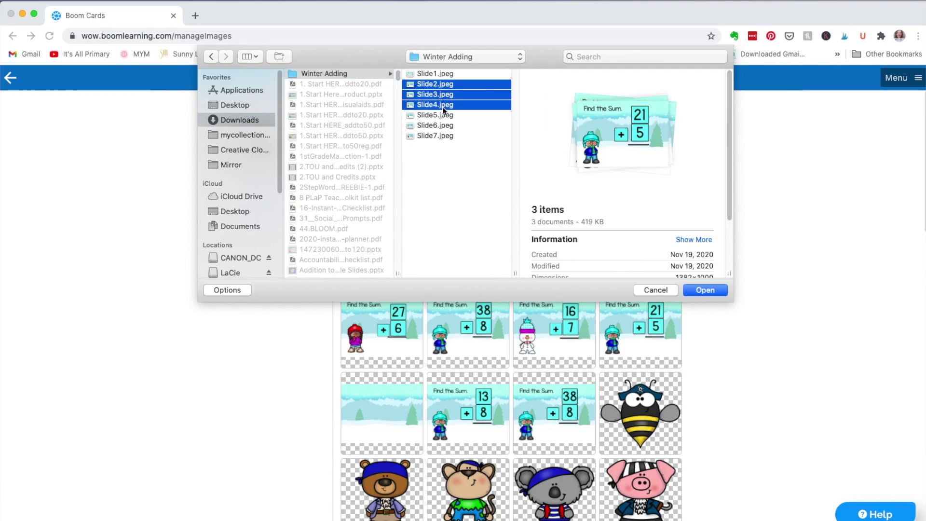
left_click(444, 114, "shift")
left_click(446, 125, "shift")
left_click(447, 135, "shift")
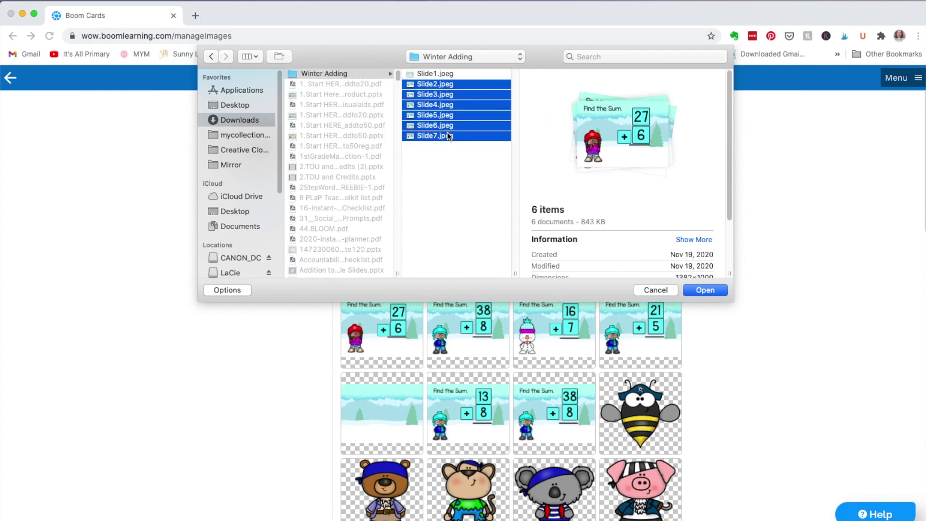
left_click(435, 73)
left_click(444, 85, "shift")
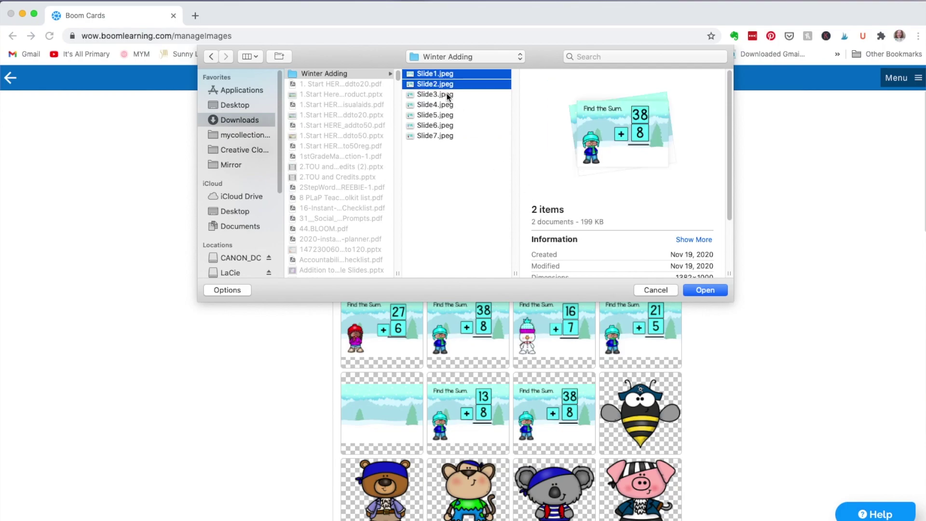
left_click(447, 94, "shift")
left_click(448, 104, "shift")
left_click(449, 115, "shift")
left_click(450, 125, "shift")
left_click(447, 135, "shift")
left_click(663, 291)
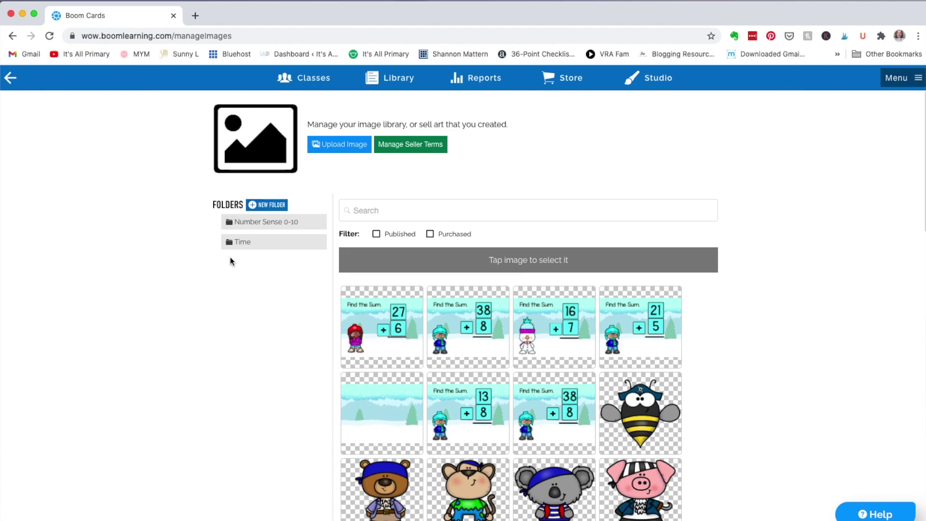
Step: Start a new deck from the Studio and confirm making new cards from images
left_click(10, 78)
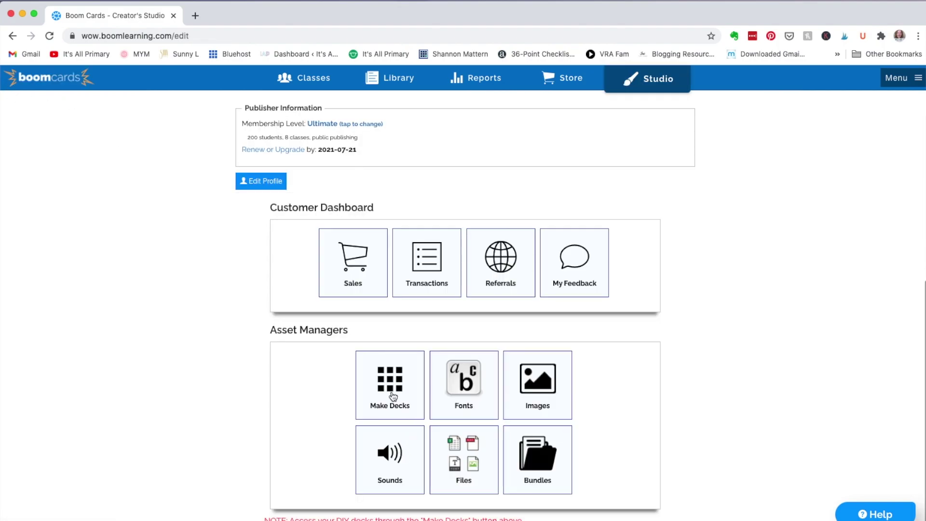
left_click(389, 390)
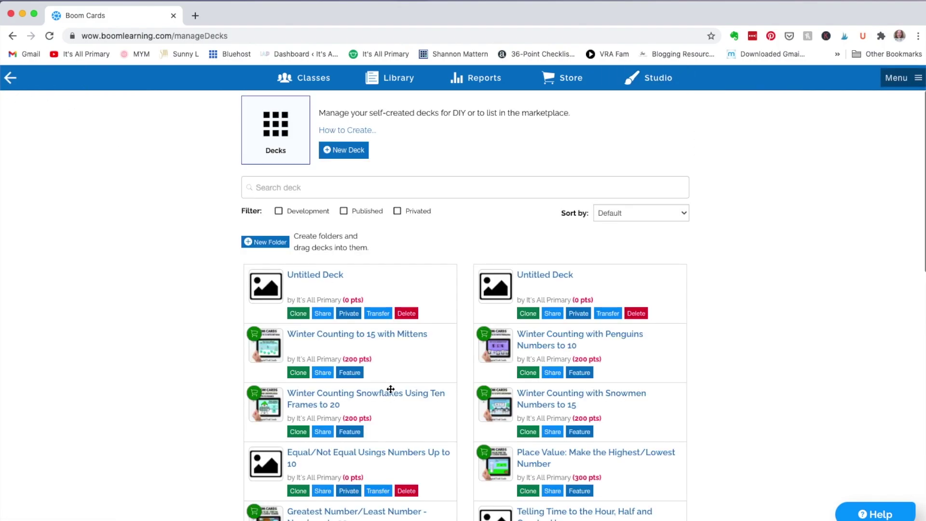
left_click(350, 152)
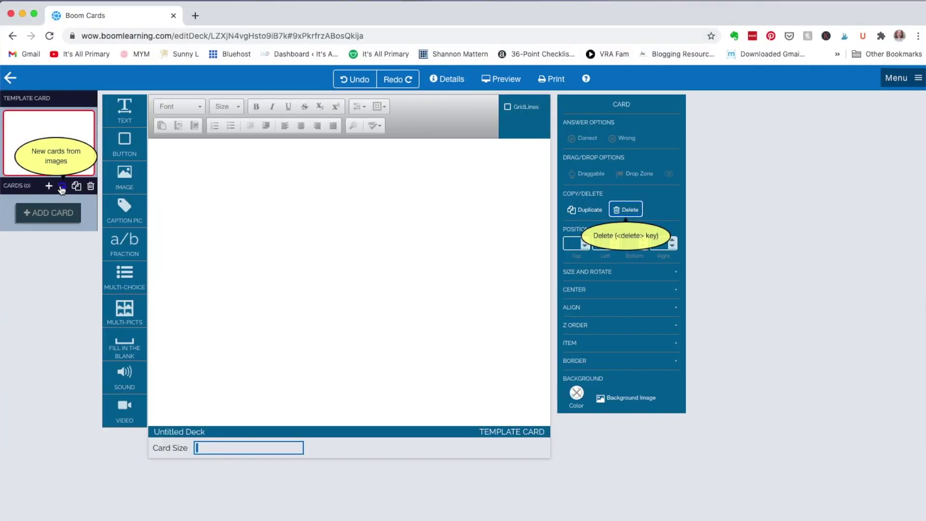
left_click(62, 186)
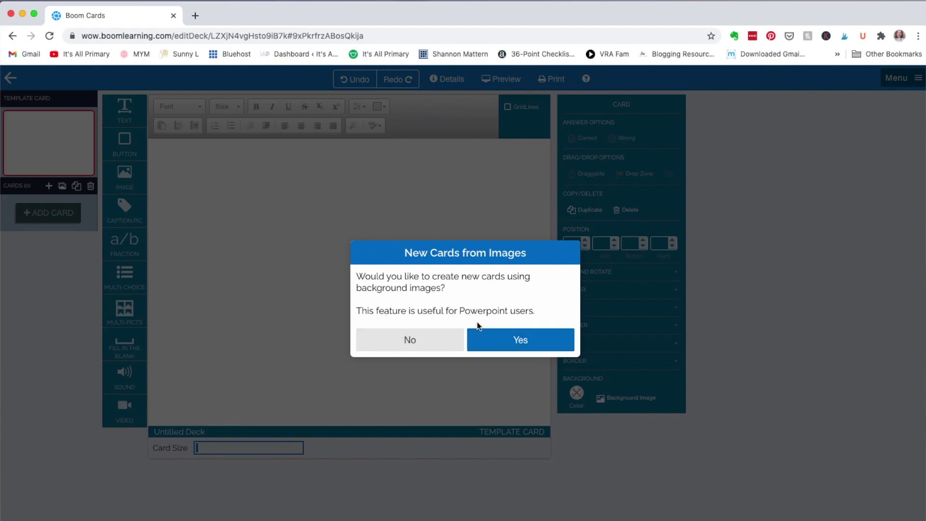
left_click(521, 344)
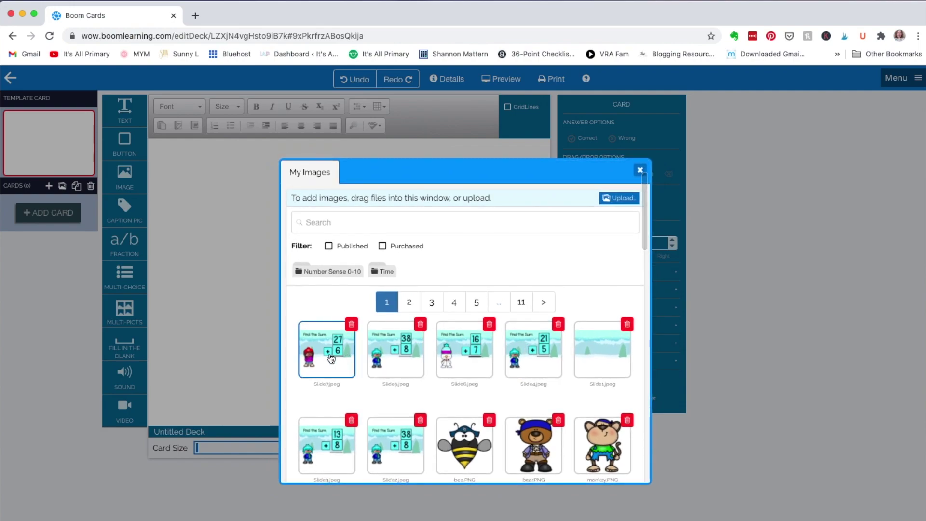
Step: Pick Slide7, Slide5, Slide6, Slide4, Slide3 and Slide2 and create the six cards
left_click(326, 354)
left_click(396, 352)
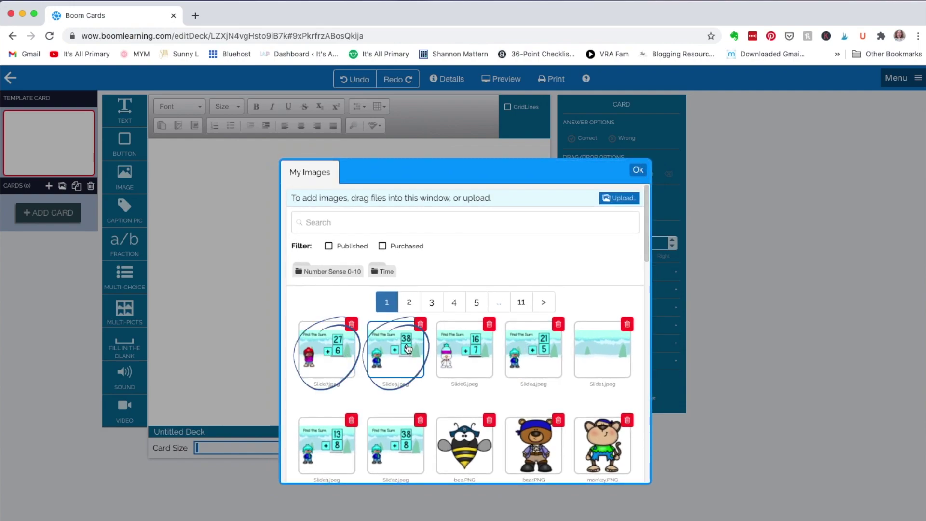
left_click(473, 351)
left_click(536, 344)
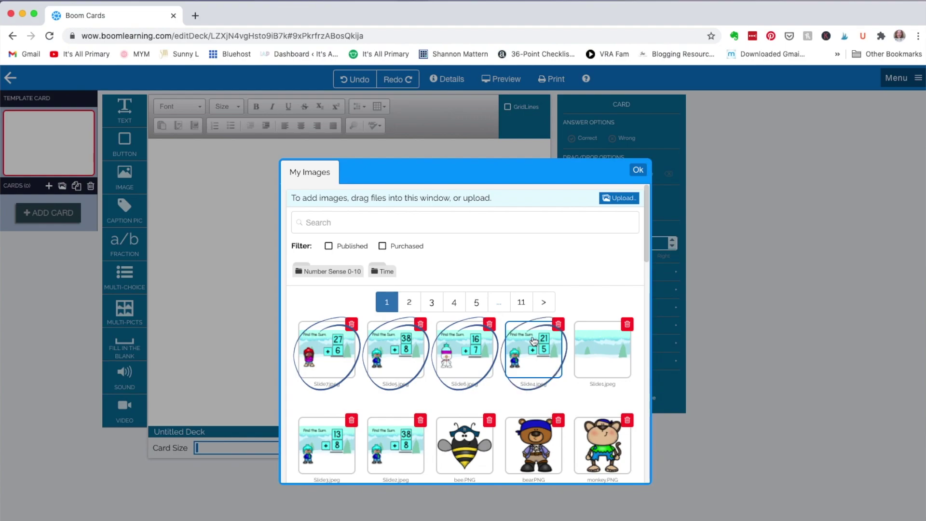
left_click(342, 433)
left_click(407, 442)
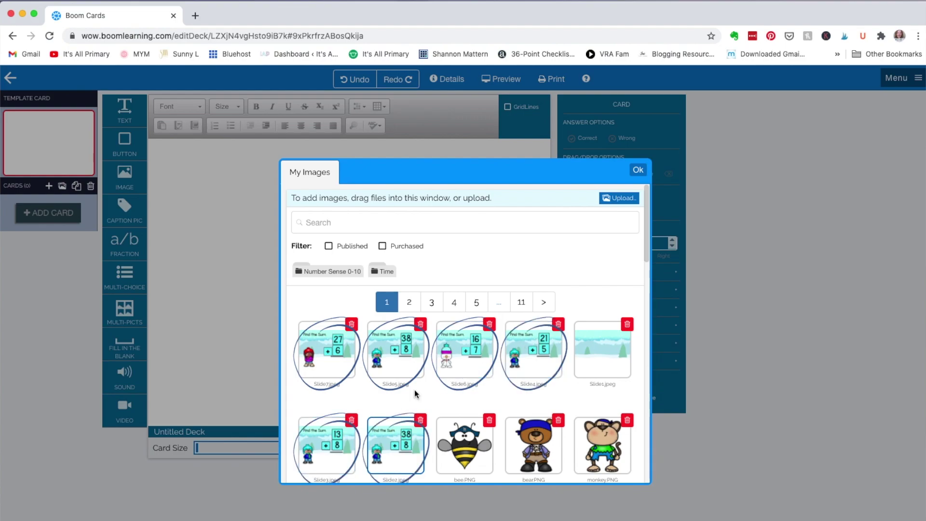
left_click(638, 171)
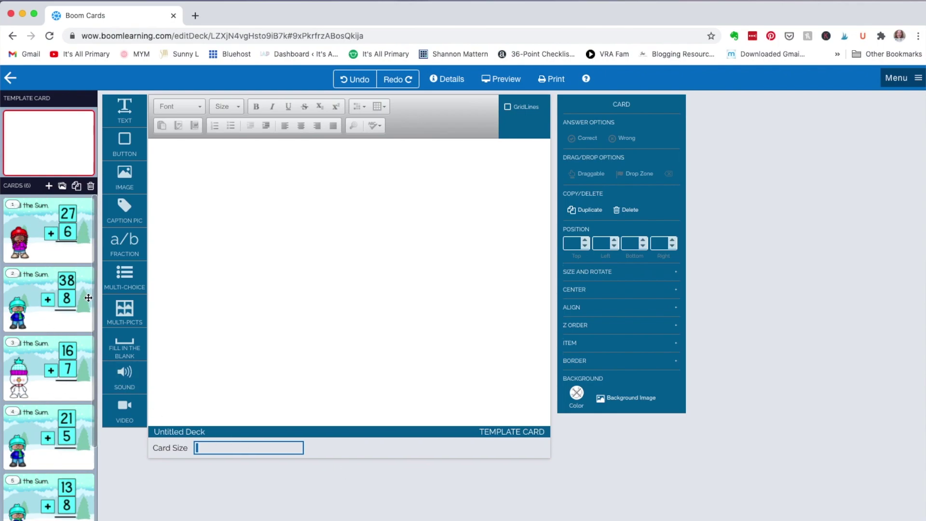
Step: Open card 6, the 38 + 8 Find the Sum card, from the bottom of the card list
left_click_drag(95, 236, 90, 339)
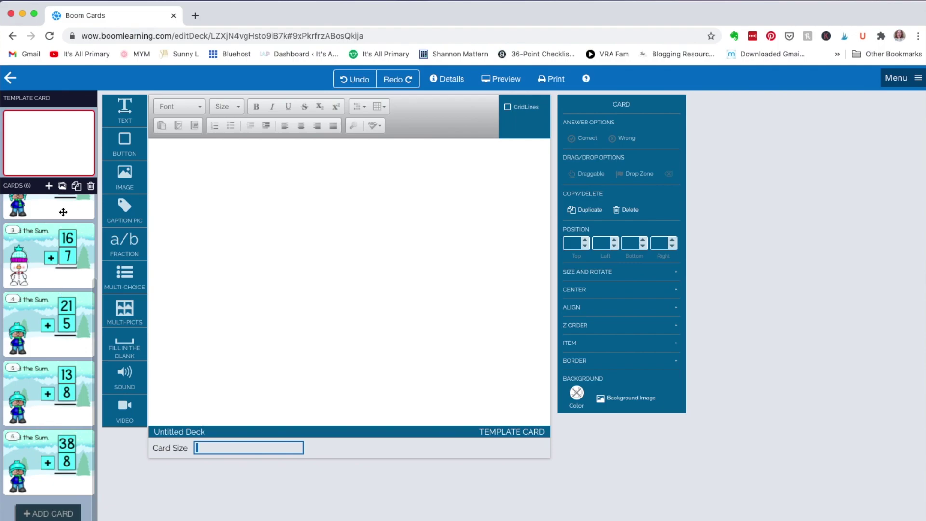
left_click(44, 447)
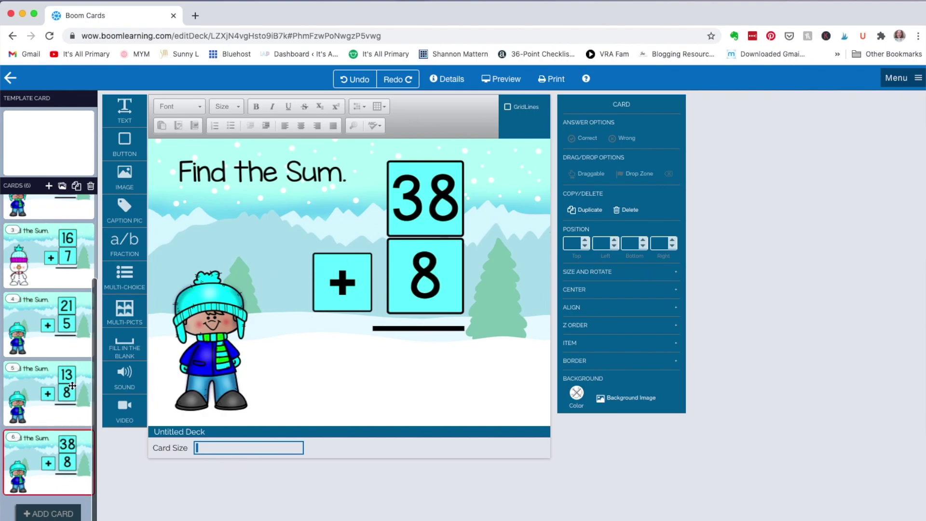
scroll(98, 369, "up", 2)
scroll(98, 369, "up", 3)
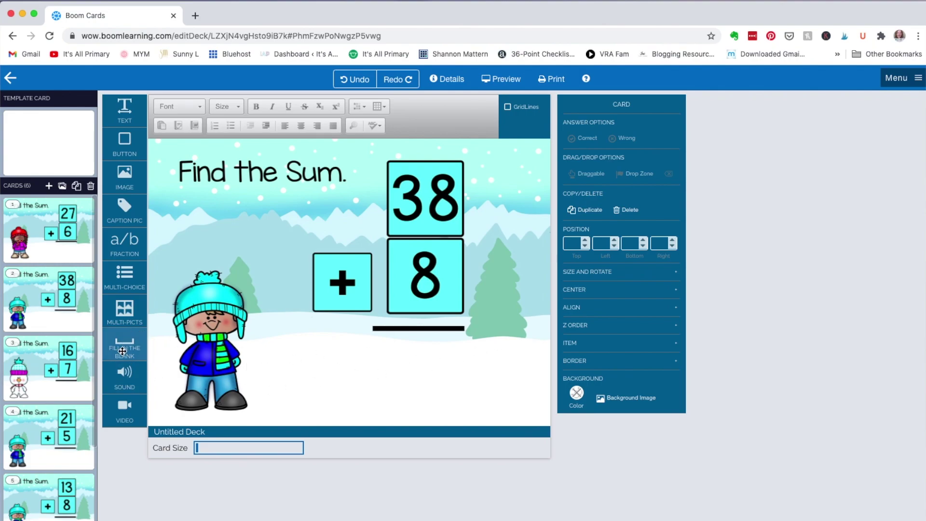
Step: Add a numeric answer blank of 46 under 38 + 8, in KGSecondChancesSolid size 8
left_click_drag(123, 351, 434, 415)
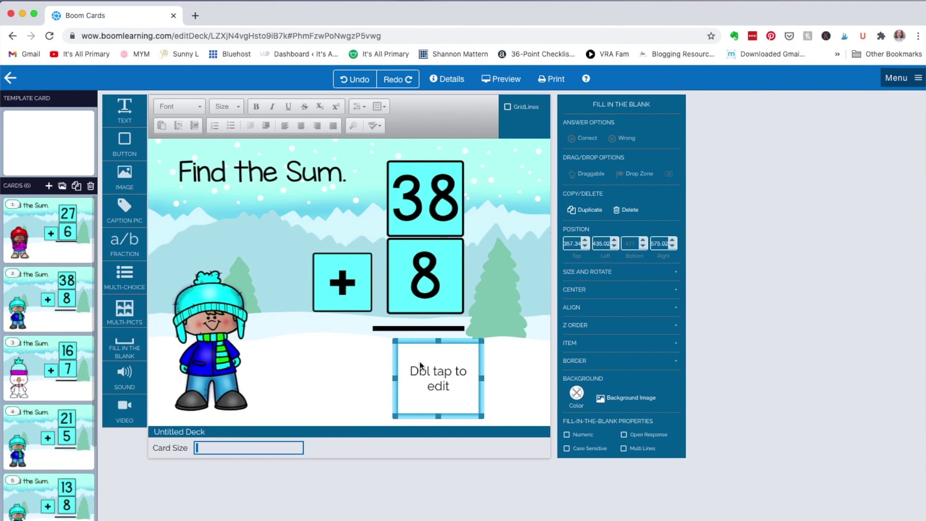
left_click_drag(443, 342, 429, 339)
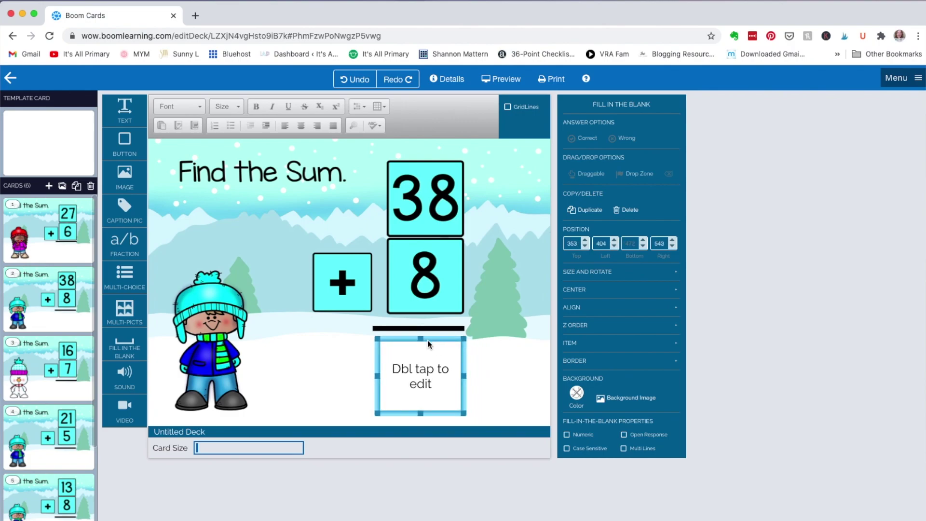
double_click(425, 370)
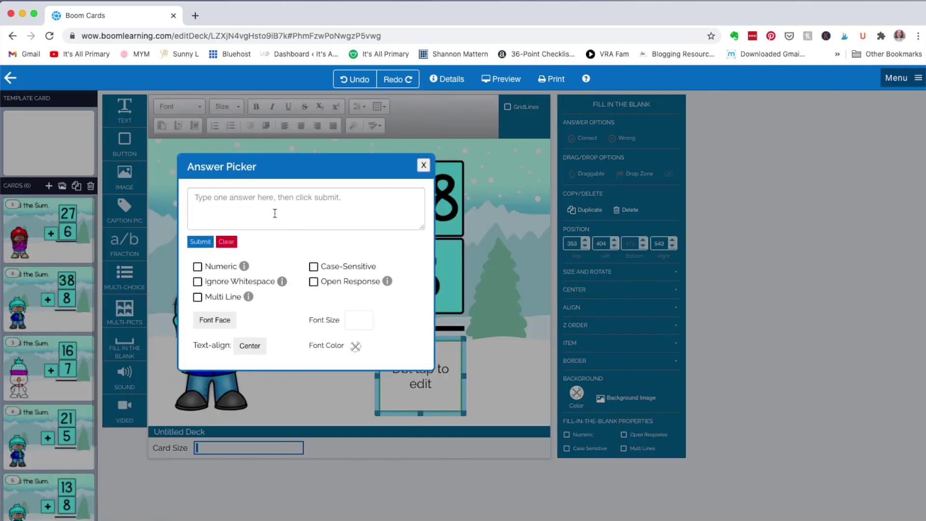
left_click(215, 195)
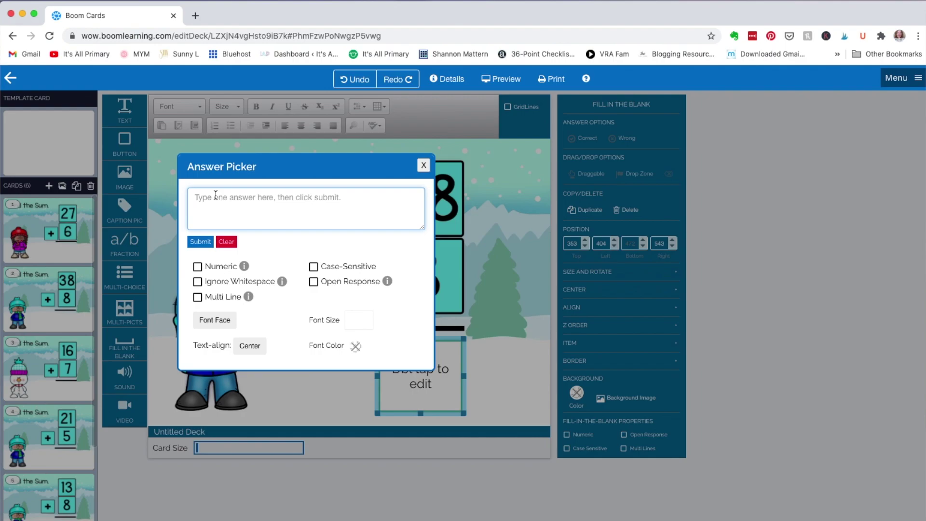
type("46")
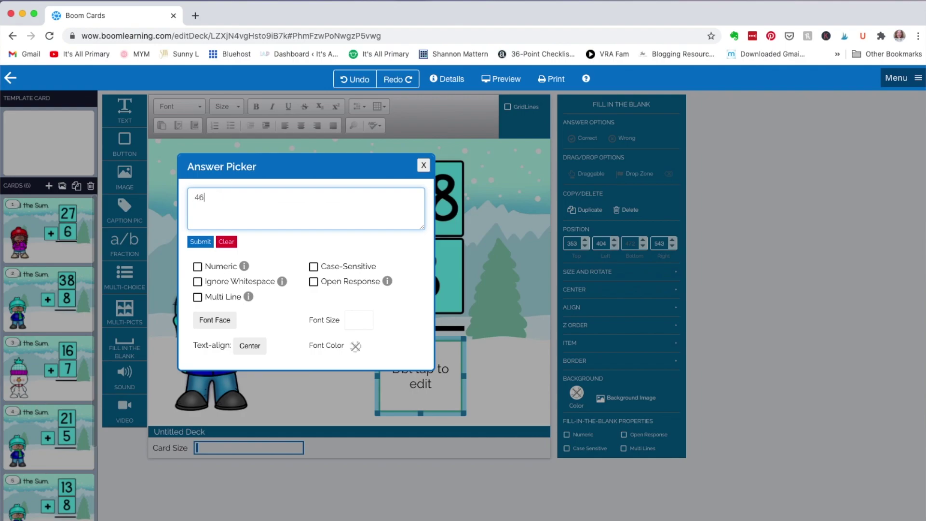
left_click(198, 267)
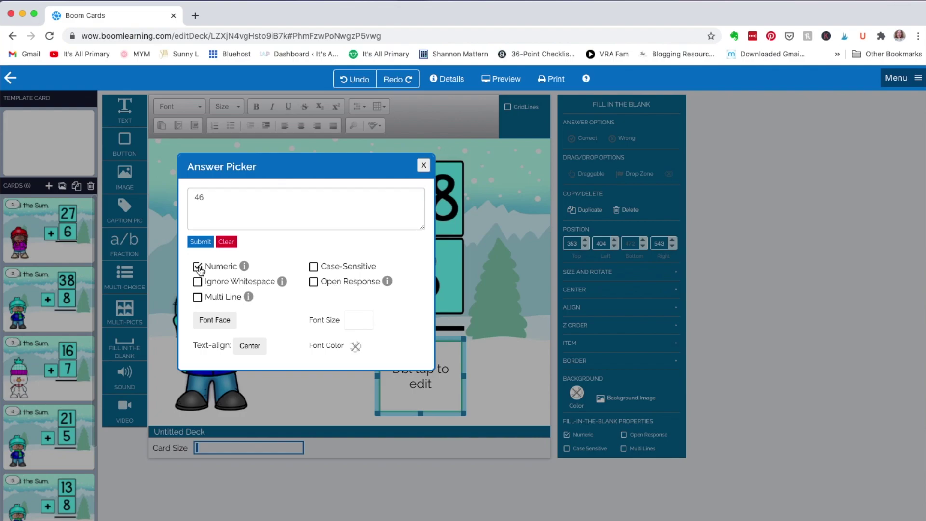
left_click(220, 320)
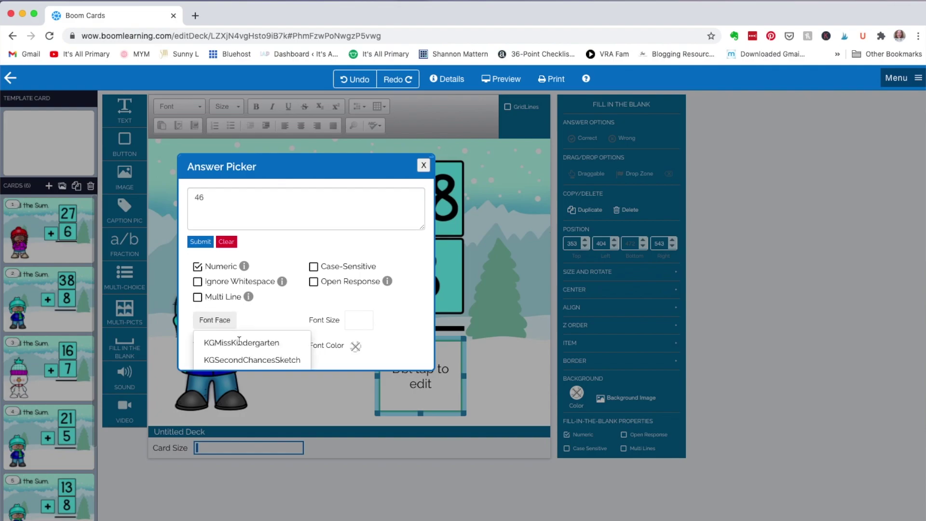
scroll(247, 353, "down", 1)
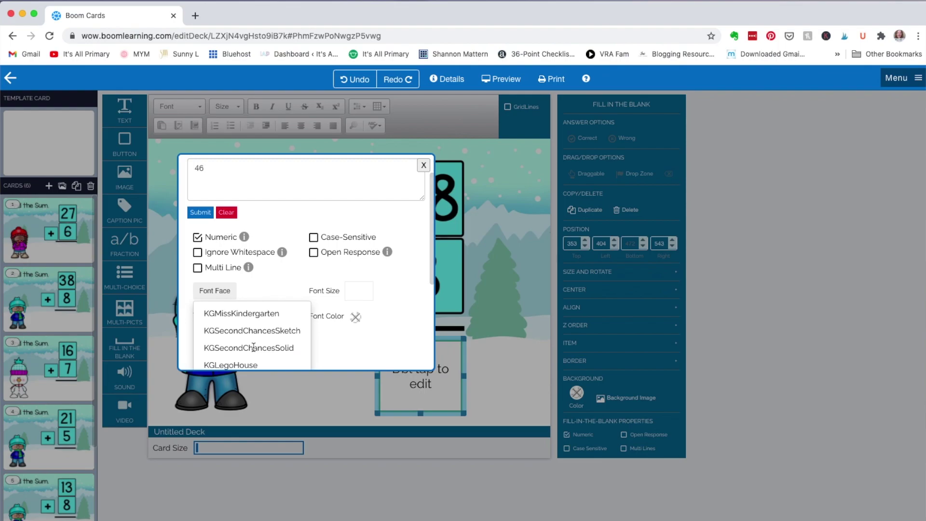
left_click(254, 347)
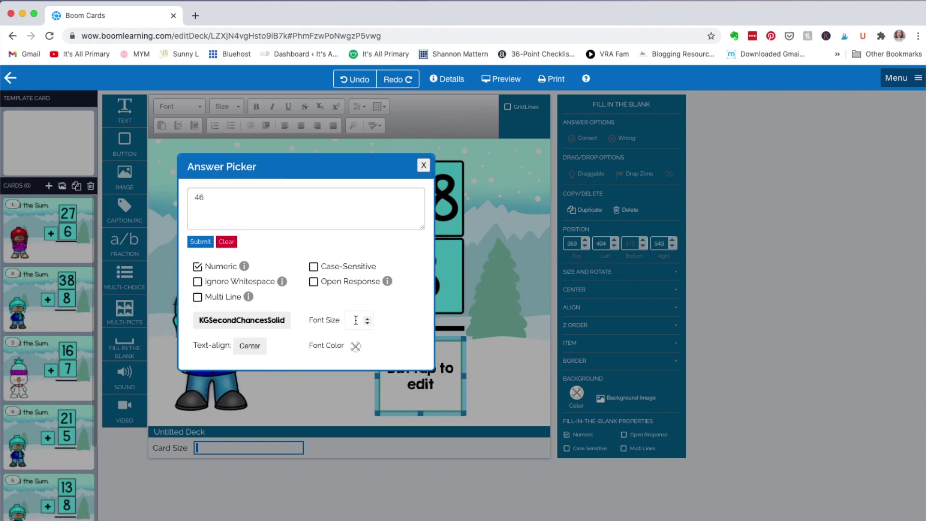
type("88")
left_click(200, 242)
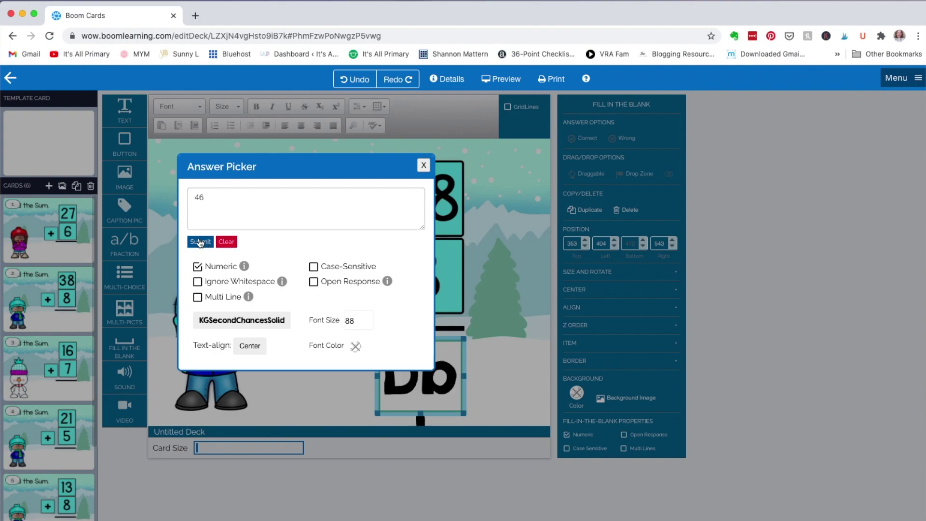
left_click(423, 166)
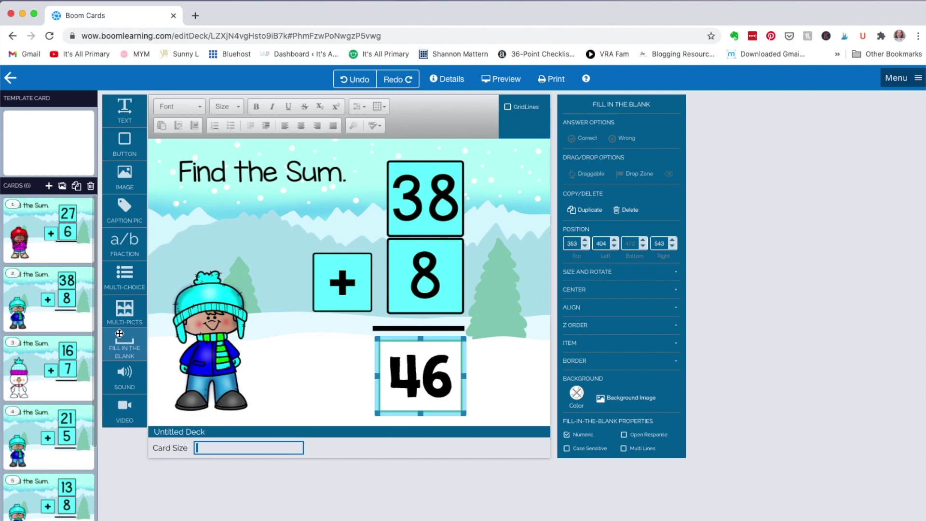
Step: On card 1, add a numeric answer blank of 33 under 27 + 6 in KGSecondChancesSolid
left_click(53, 233)
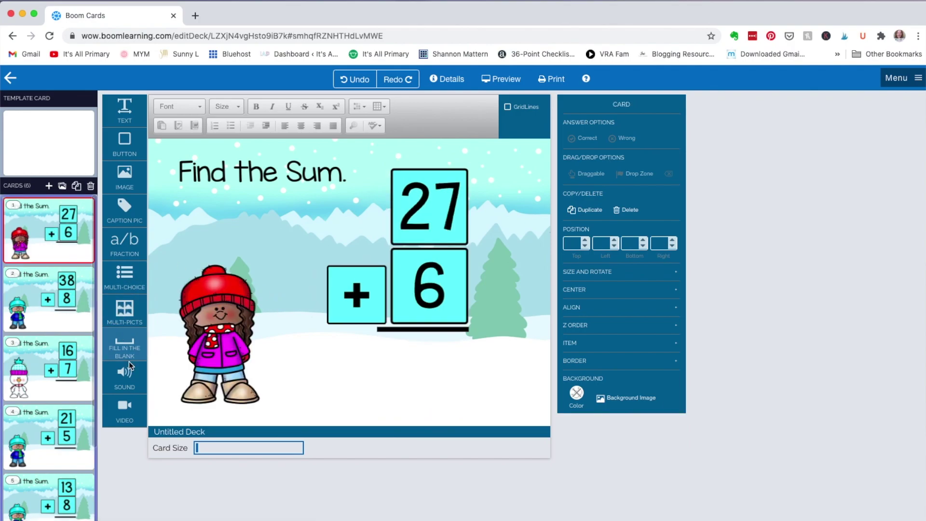
left_click_drag(128, 357, 422, 364)
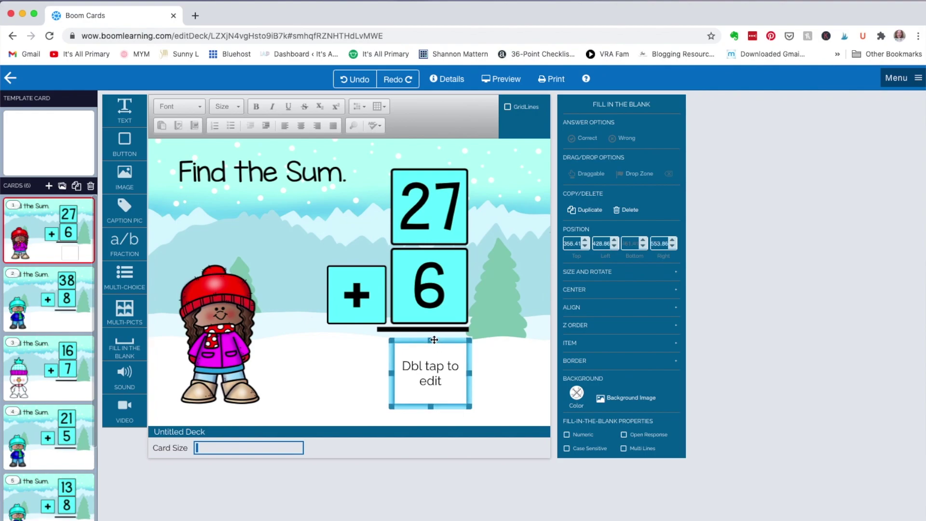
left_click_drag(380, 415, 377, 415)
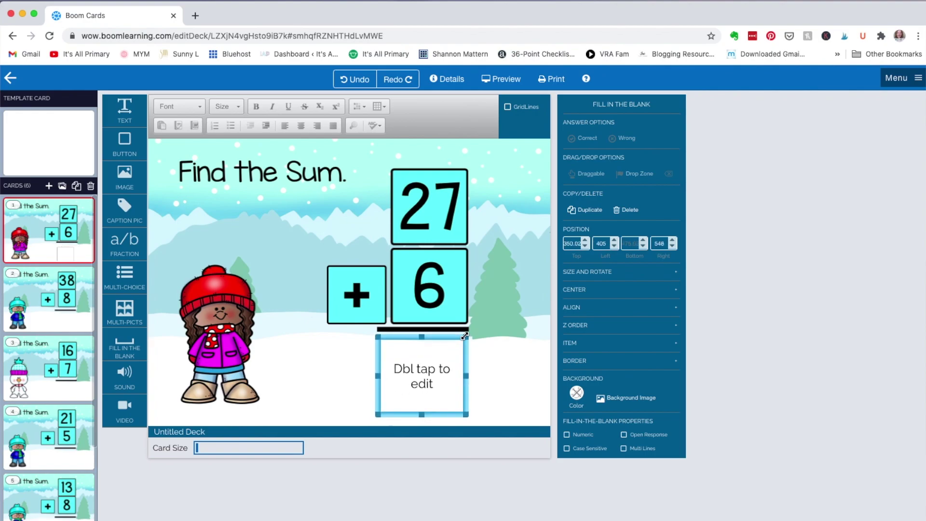
double_click(422, 376)
type("33")
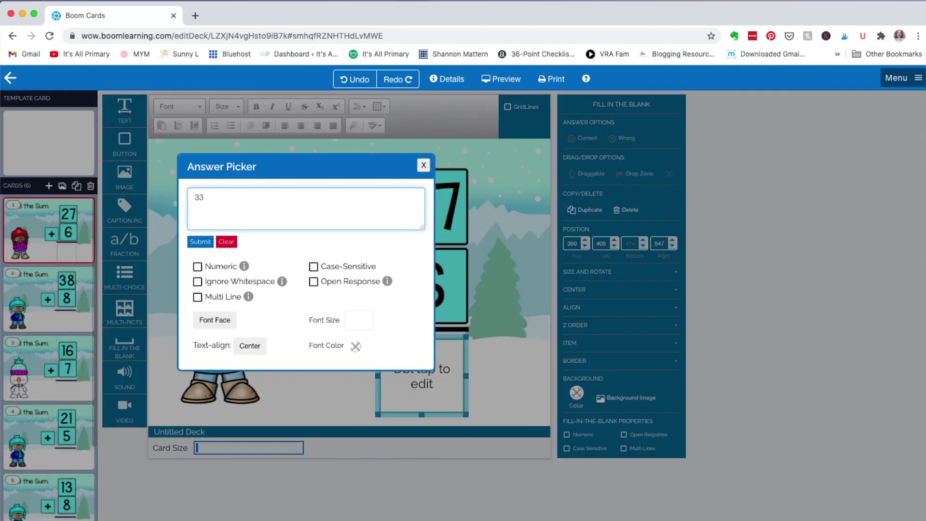
left_click(197, 266)
left_click(226, 323)
left_click(200, 242)
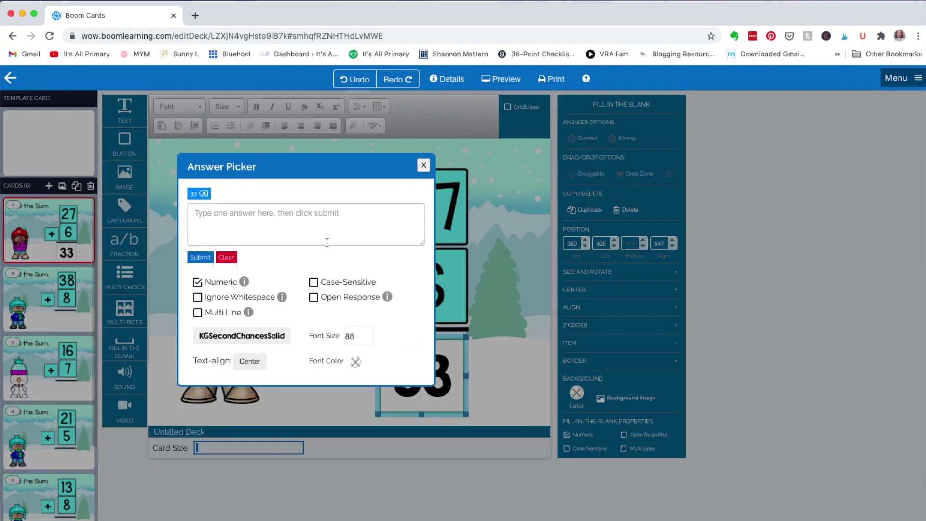
left_click(71, 321)
Step: Bring up card 3 (16 + 7), which shows a 22 answer blank
scroll(72, 322, "down", 3)
left_click(49, 294)
left_click(424, 166)
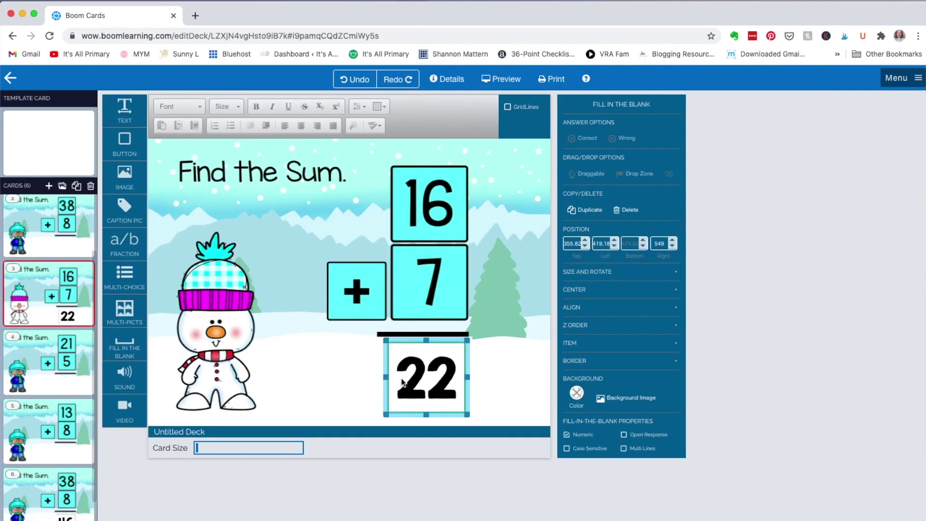
Step: Change card 3's answer blank from 22 to the correct answer 23
double_click(418, 379)
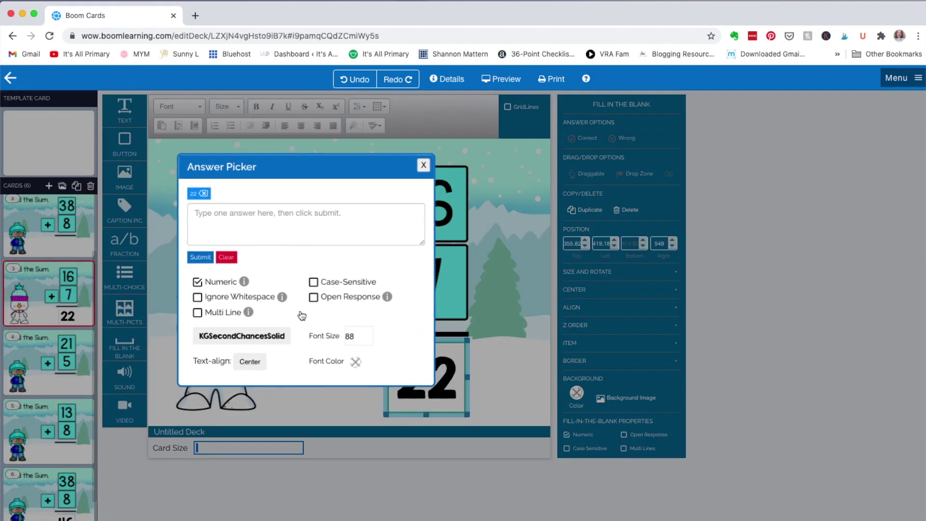
left_click(204, 194)
left_click_drag(205, 197, 192, 191)
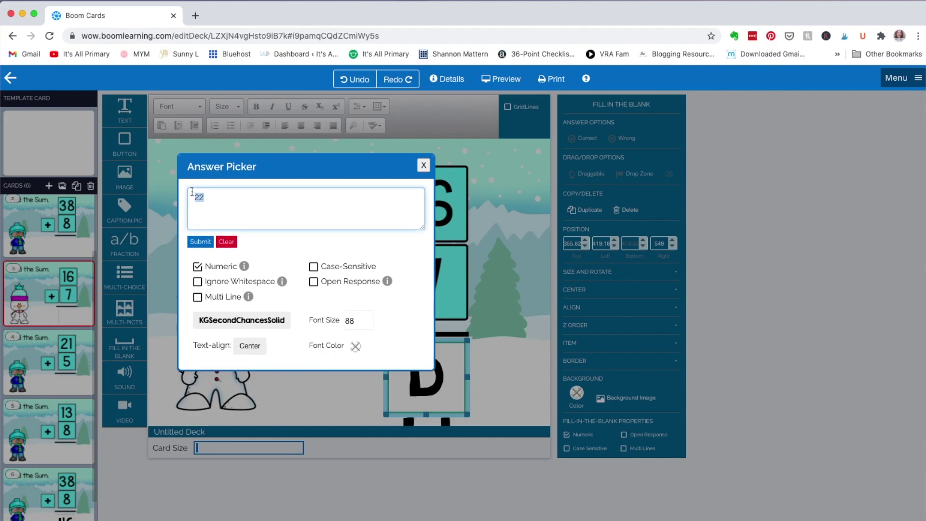
type("23")
left_click(204, 242)
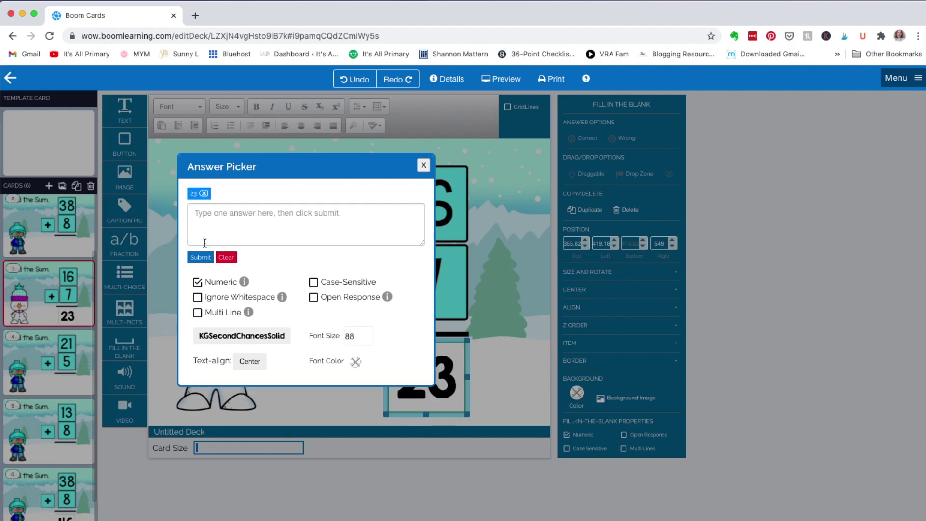
left_click(423, 165)
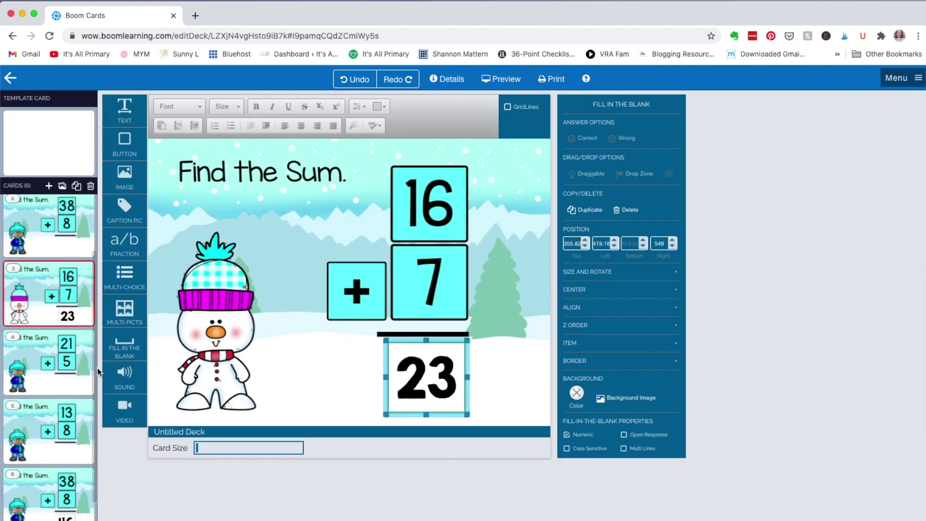
Step: Give card 4 (21 + 5) a fill-in-the-blank answer of 26 in KGSecondChancesSolid
left_click(72, 364)
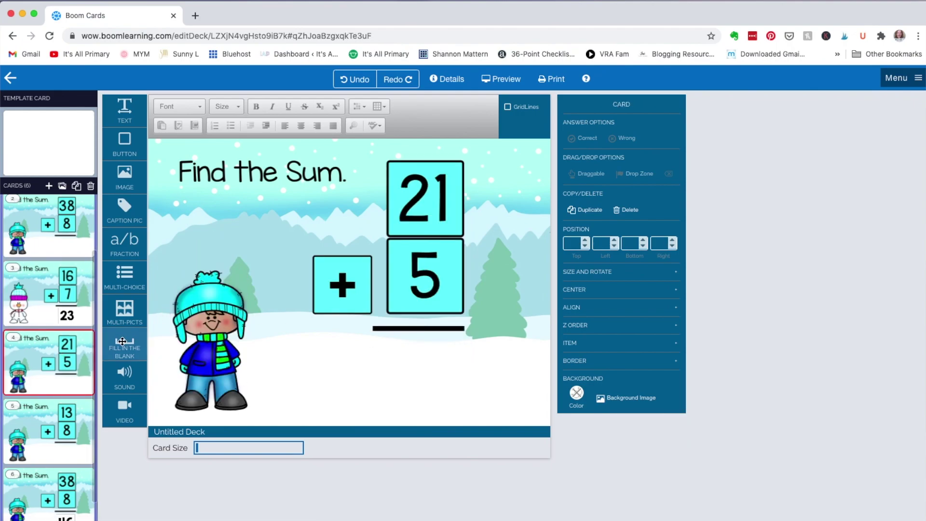
left_click_drag(122, 341, 424, 367)
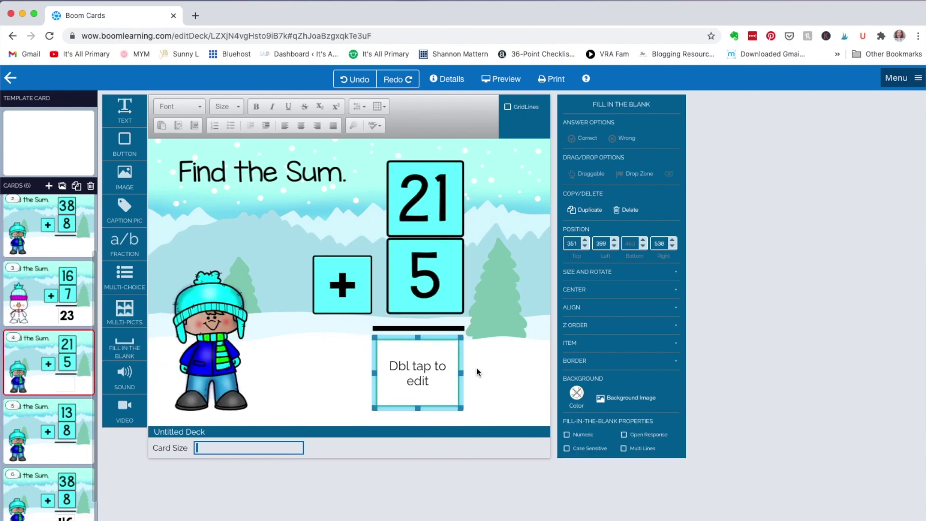
double_click(429, 362)
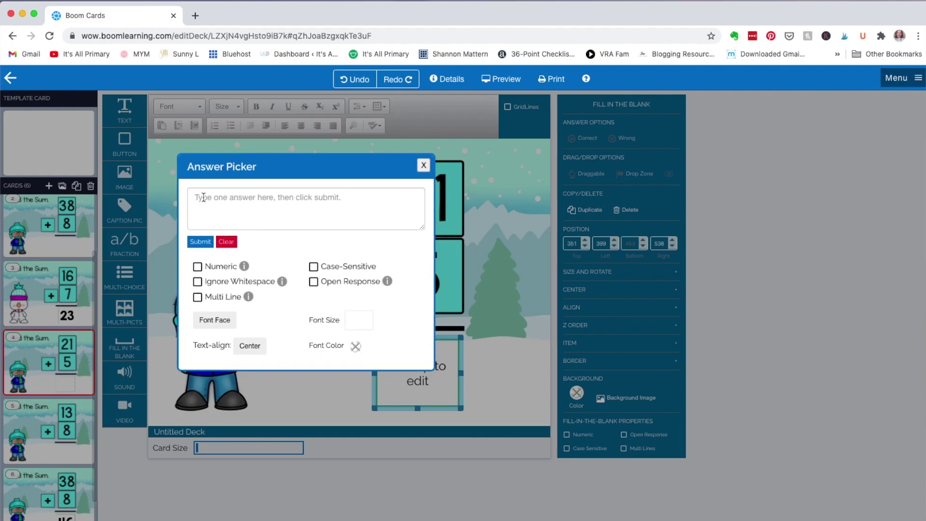
type("26")
left_click(233, 373)
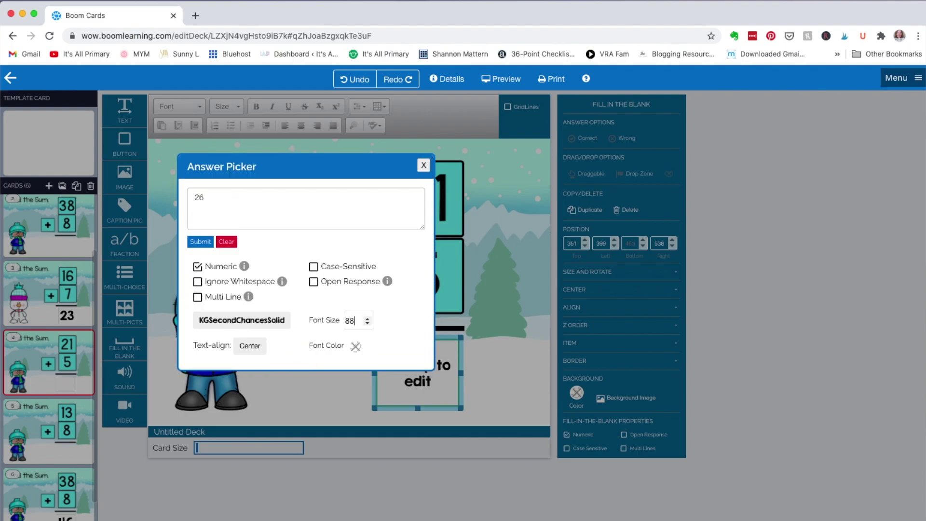
left_click(200, 241)
left_click(423, 164)
Step: Give card 5 (13 + 8) a numeric answer blank of 21 in KGSecondChancesSolid
left_click(61, 401)
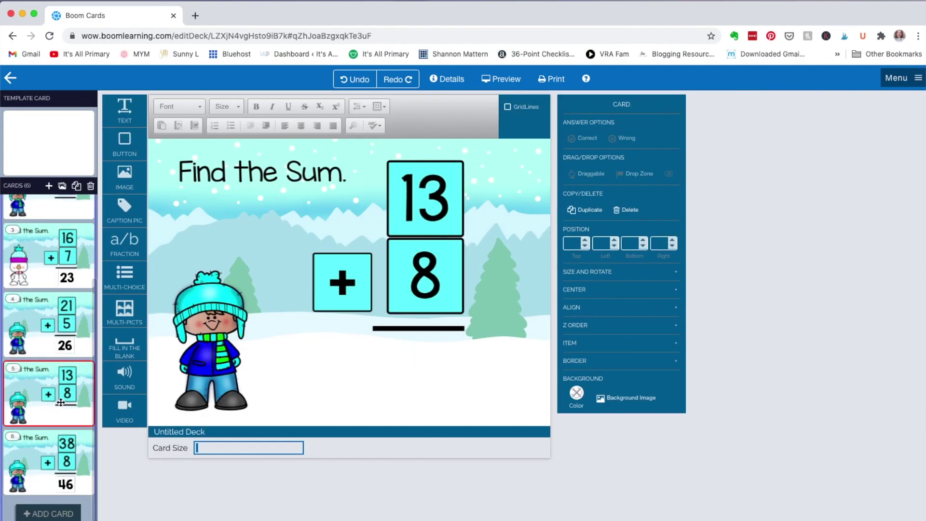
left_click(125, 347)
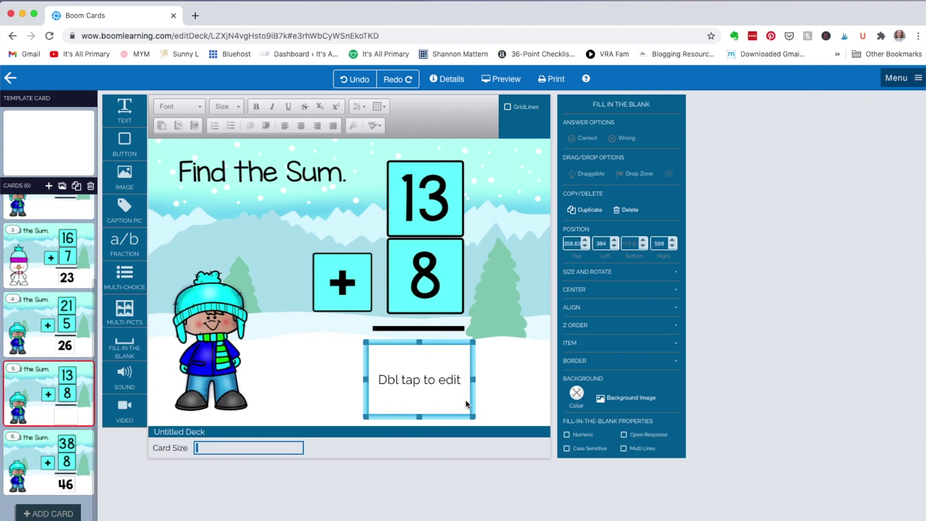
left_click_drag(461, 380, 446, 380)
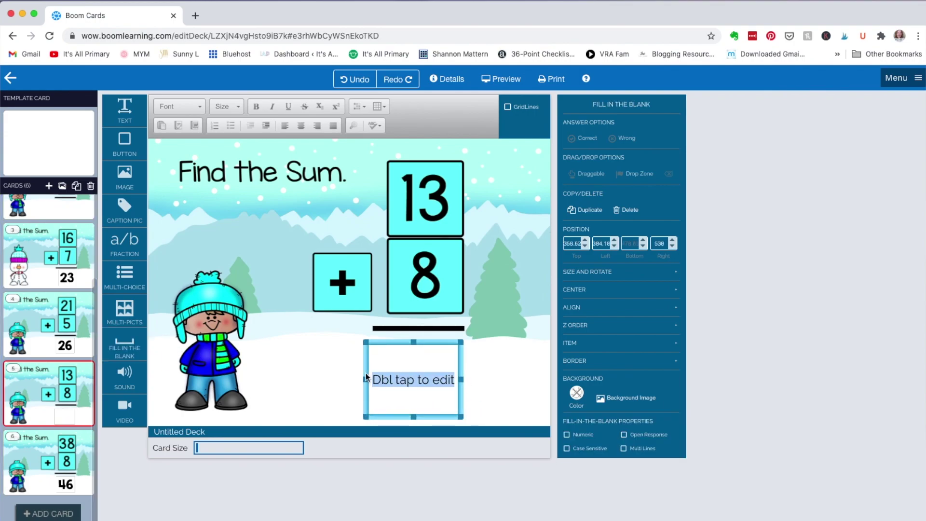
double_click(418, 381)
type("21")
left_click(197, 267)
left_click(200, 241)
left_click(215, 335)
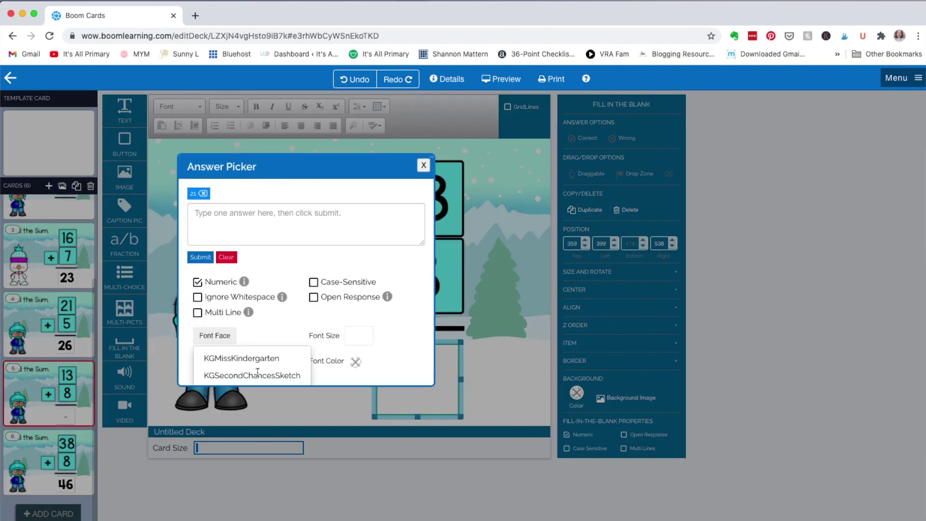
scroll(283, 371, "down", 3)
left_click(248, 306)
left_click(423, 164)
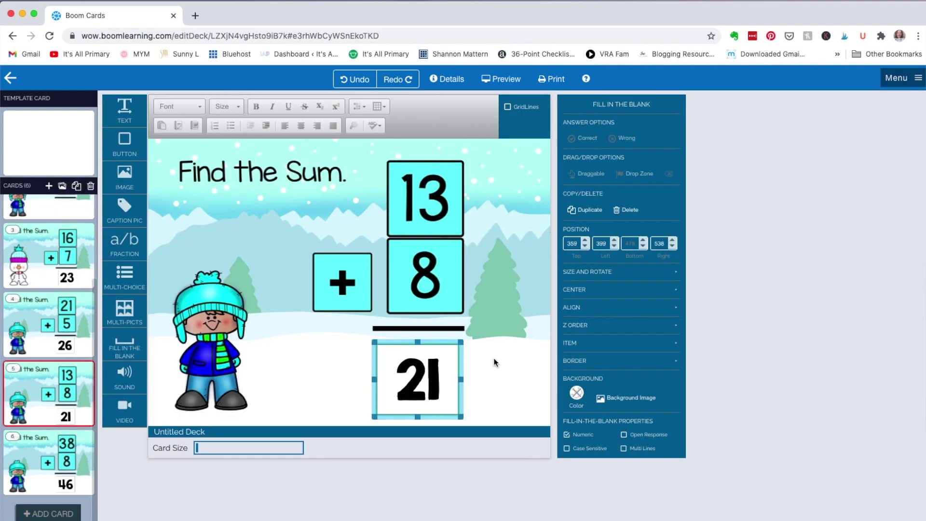
Step: Delete card 2, the unanswered duplicate 38 + 8 card
scroll(37, 395, "up", 5)
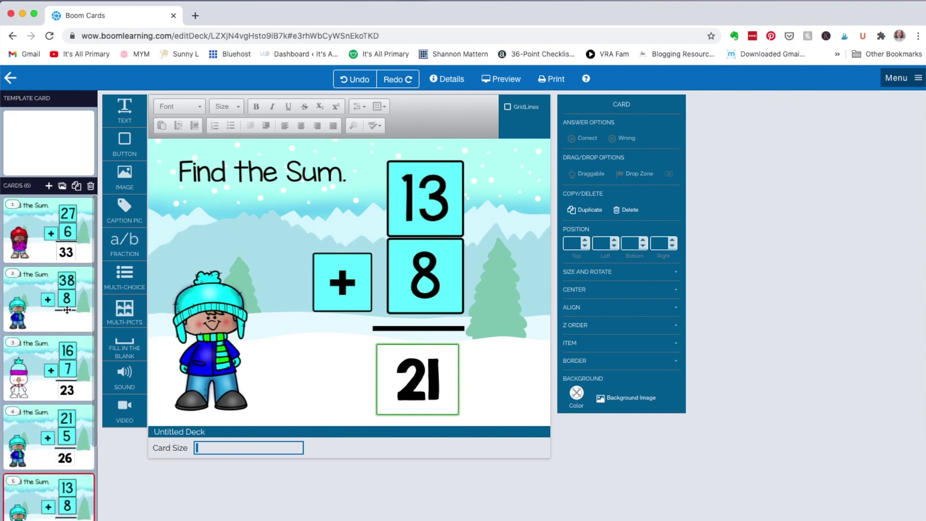
scroll(72, 412, "down", 2)
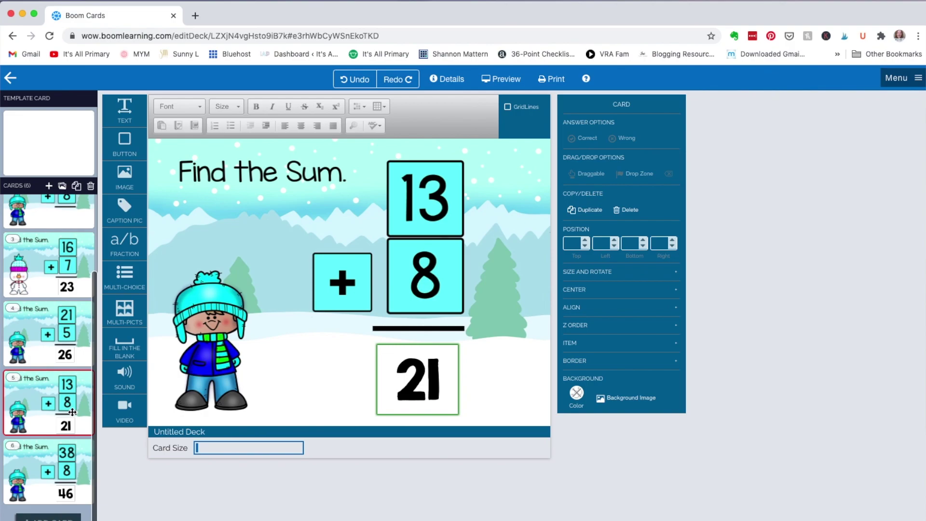
scroll(73, 413, "up", 2)
left_click(53, 320)
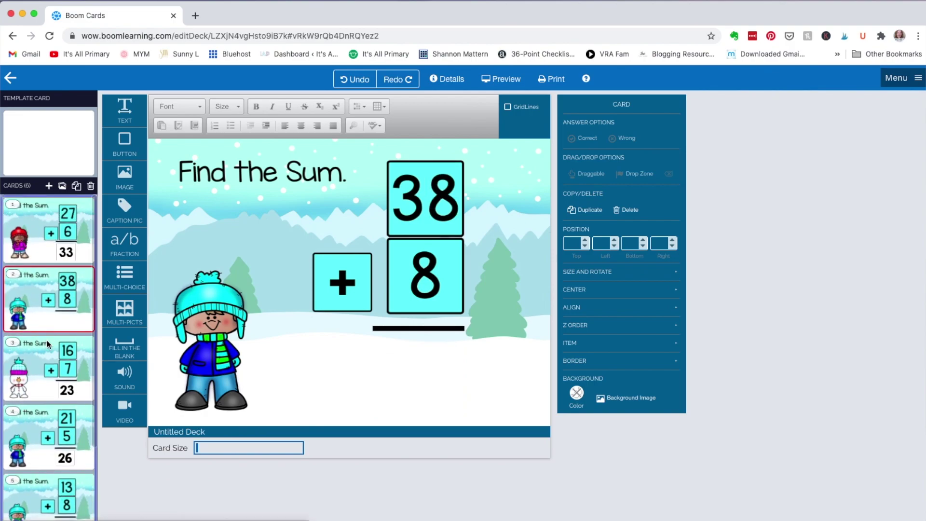
left_click(91, 187)
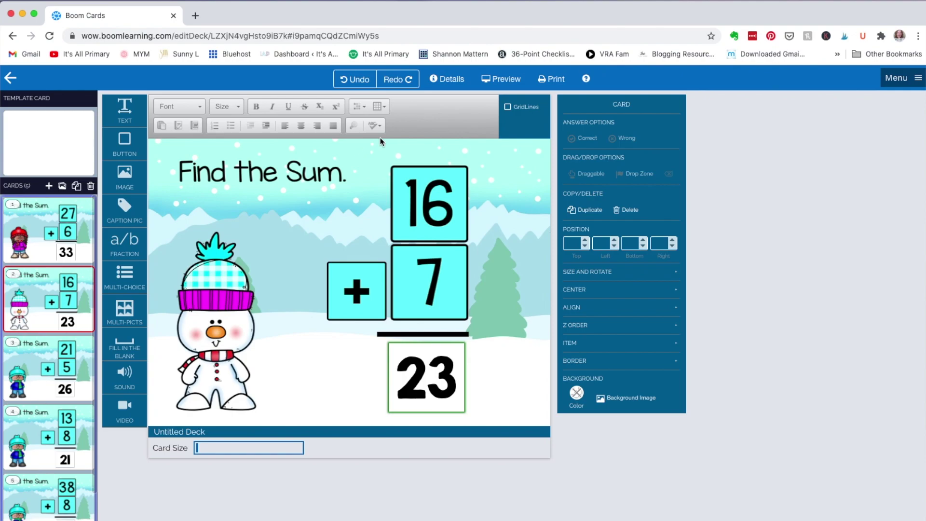
Step: Preview the deck, submitting 23 and 26 on the first two cards
left_click(510, 86)
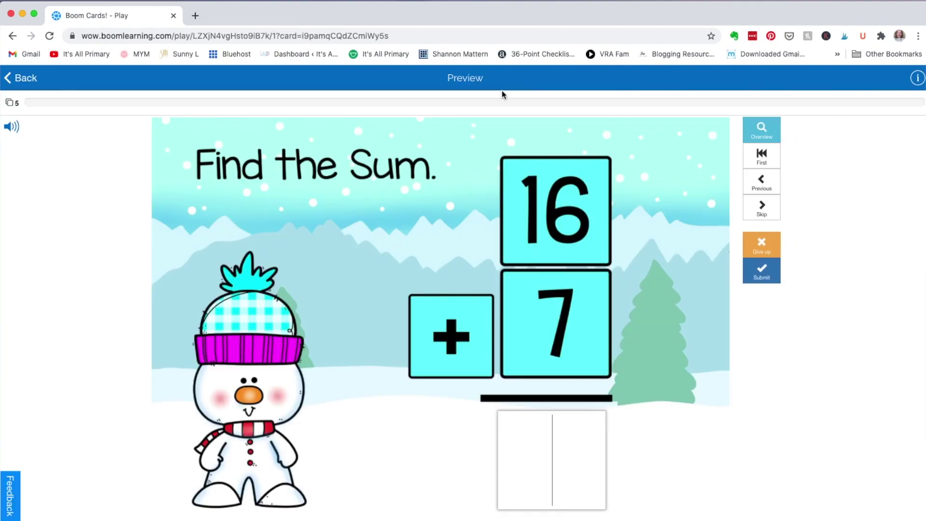
type("23")
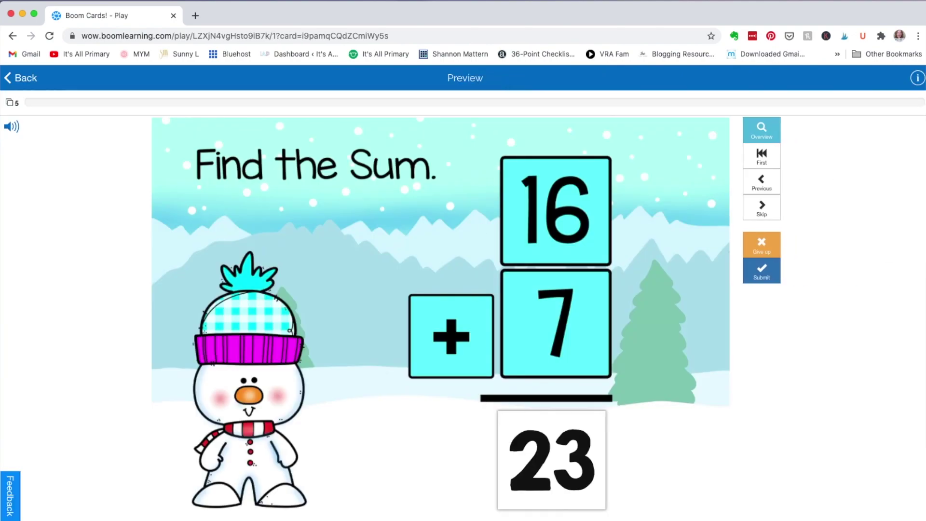
left_click(761, 270)
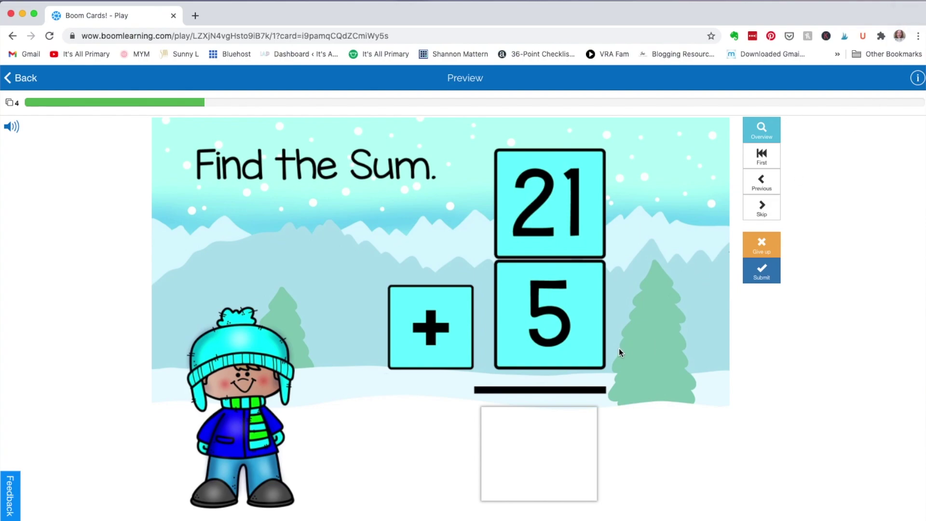
type("26")
left_click(761, 272)
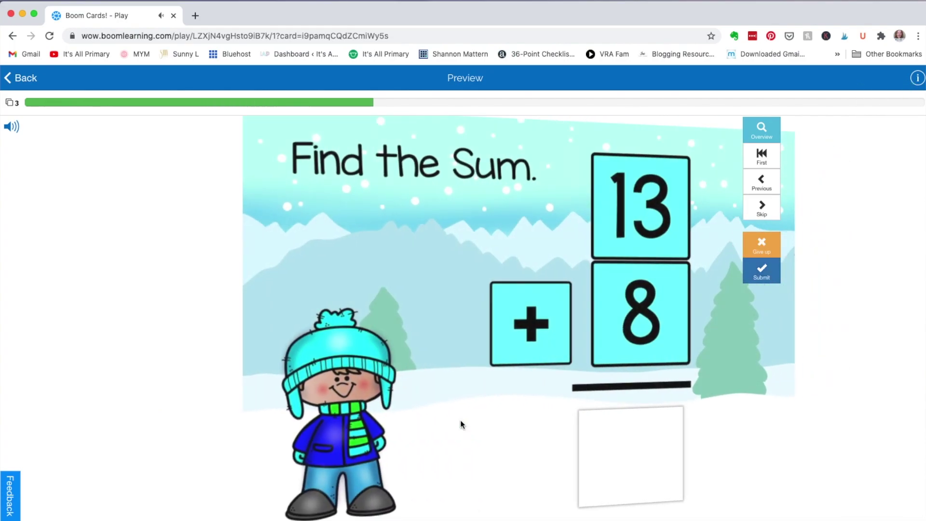
Step: On the 13 + 8 card, submit the wrong answer 22, then correct it to 21
left_click(543, 459)
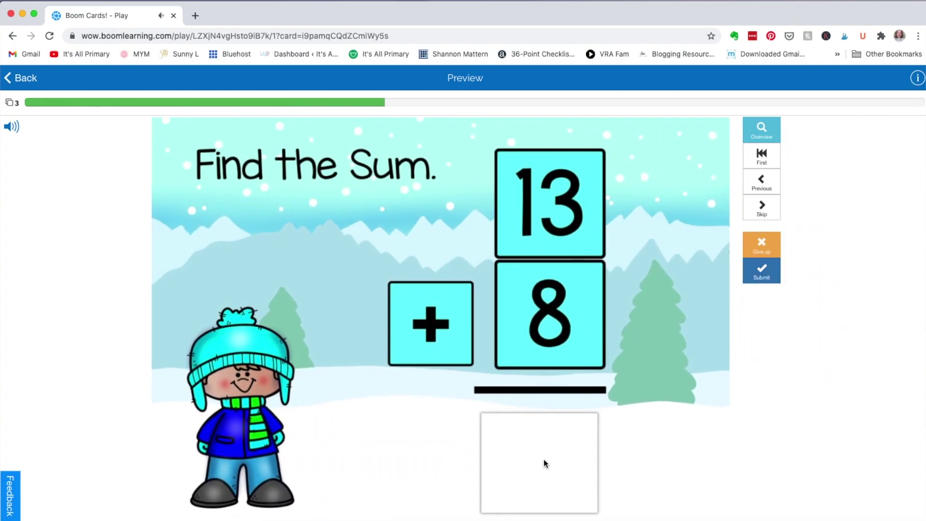
type("21")
key("BackSpace")
type("2")
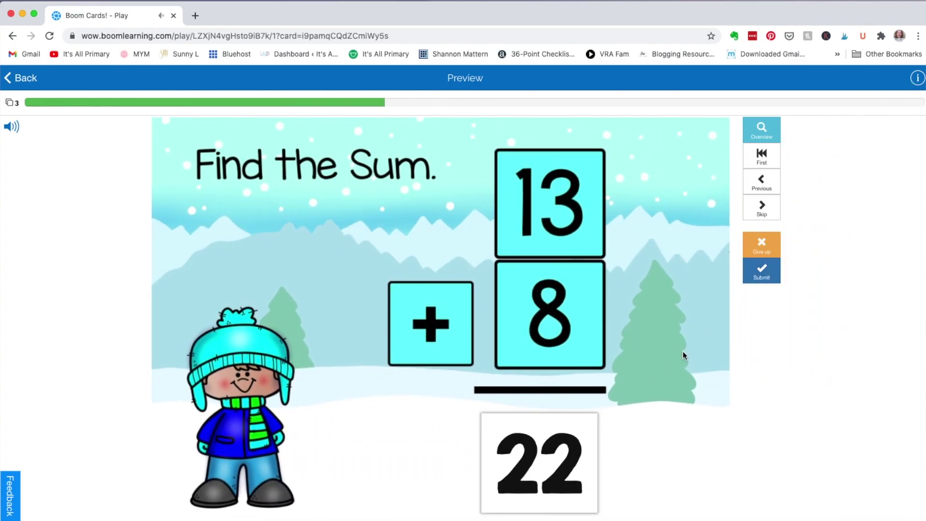
left_click(761, 272)
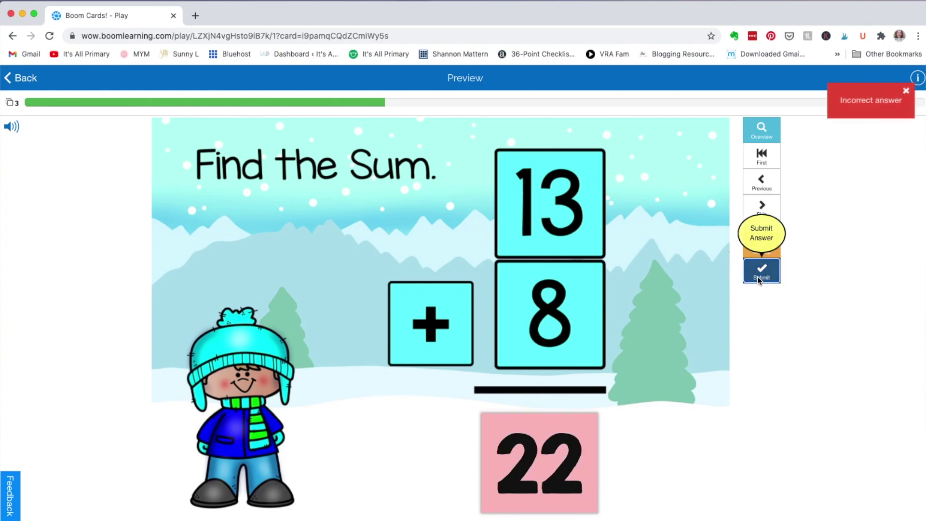
double_click(532, 481)
left_click(540, 472)
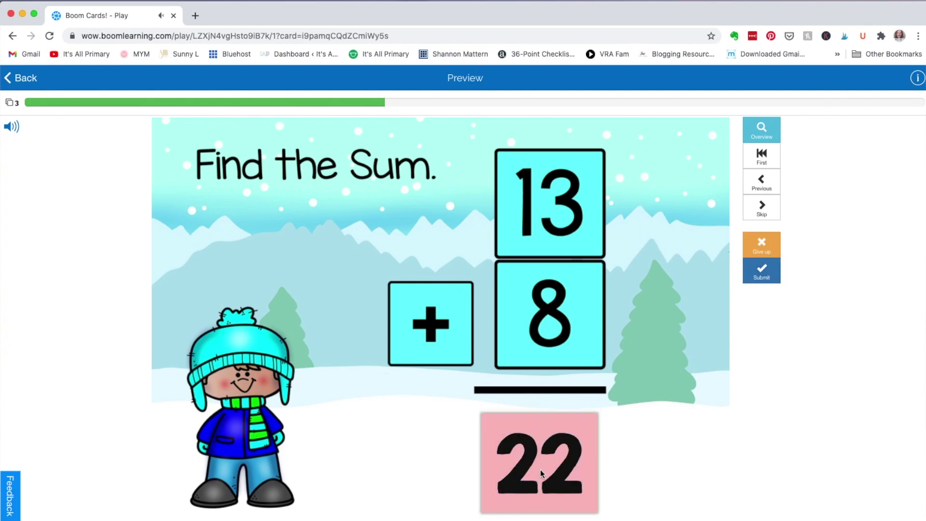
key("Delete")
type("1")
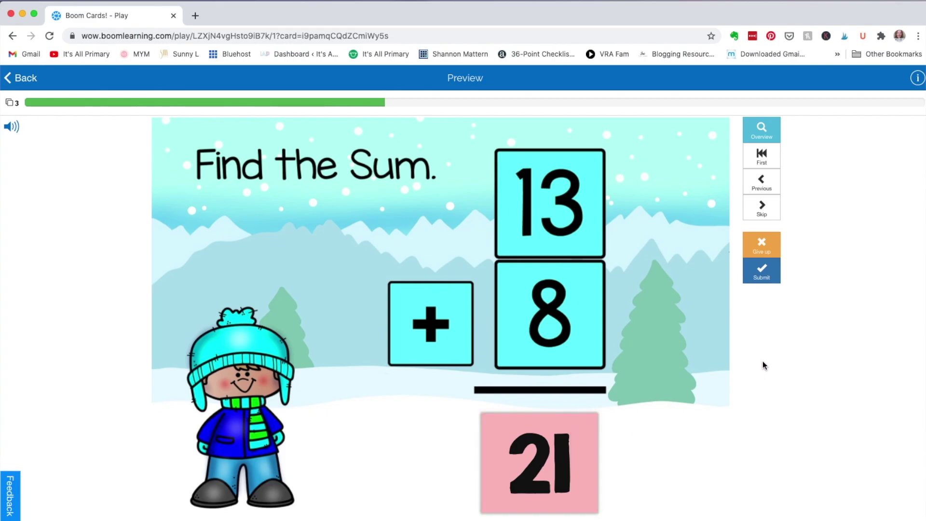
left_click(771, 278)
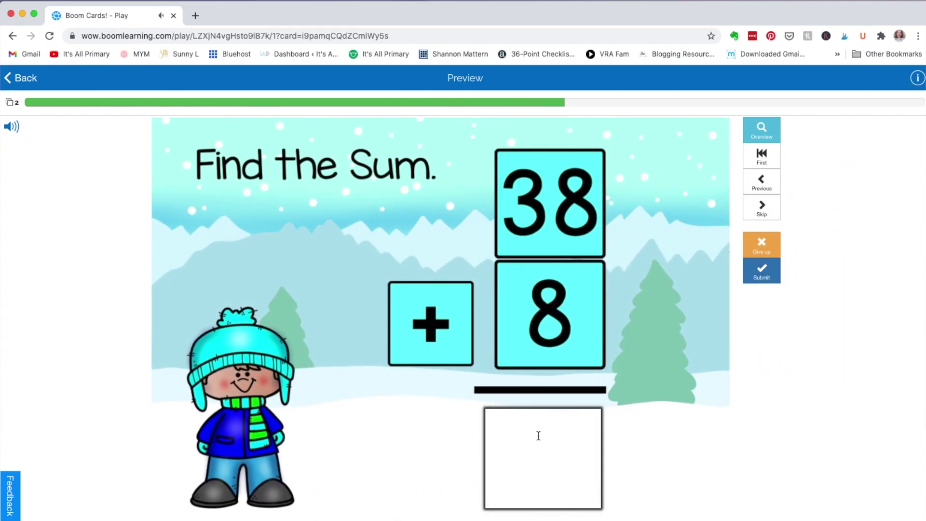
Step: Submit 46 and 33 on the last two cards, then return to the deck editor
left_click(536, 439)
type("46")
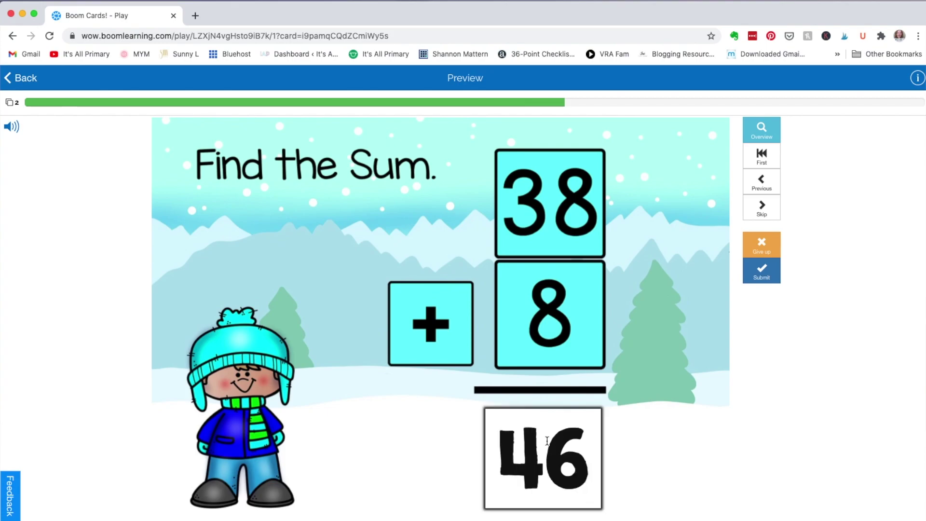
left_click(761, 271)
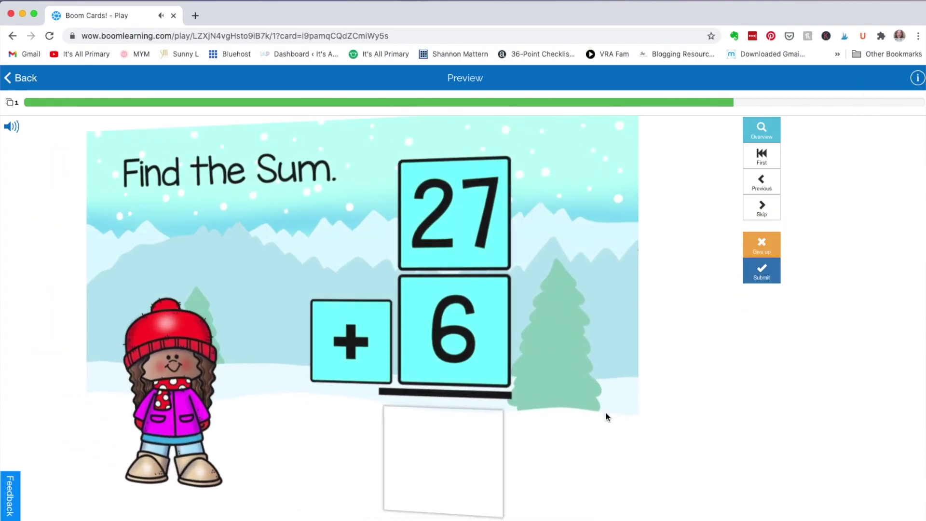
left_click(561, 442)
type("33")
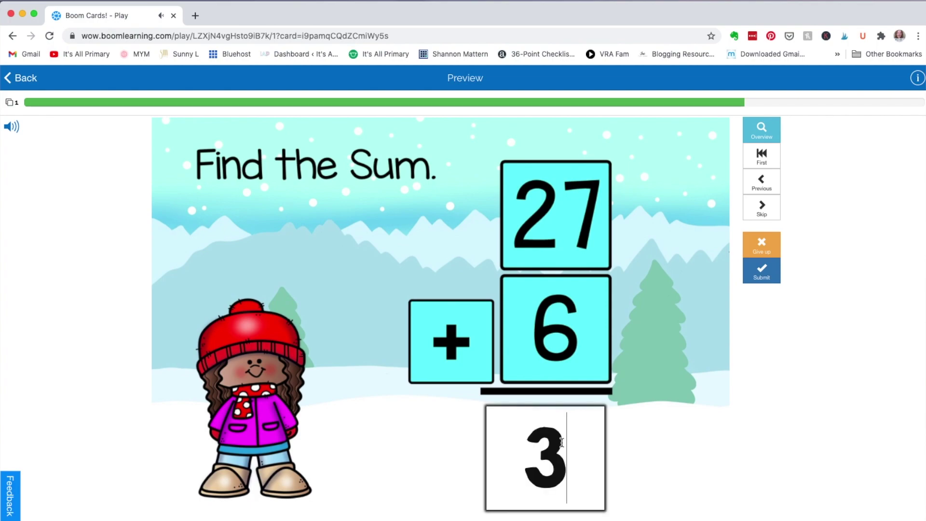
left_click(761, 270)
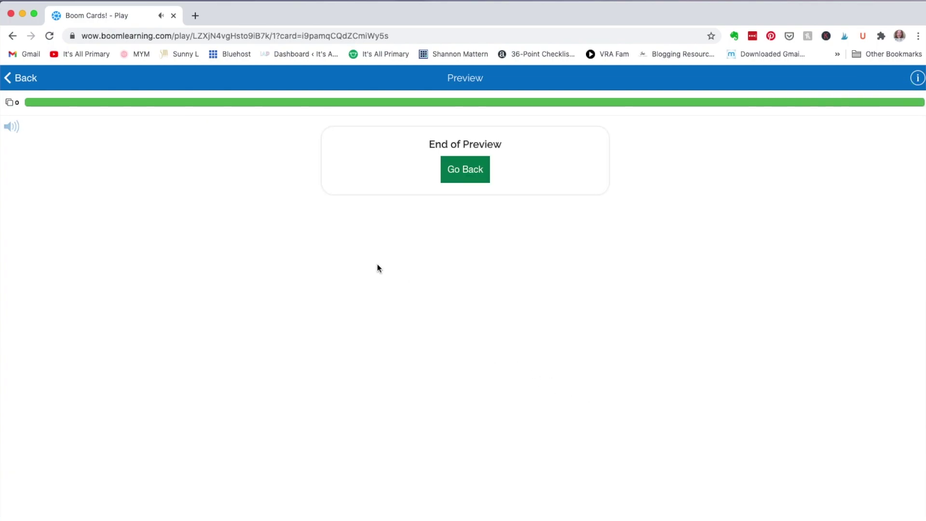
left_click(454, 179)
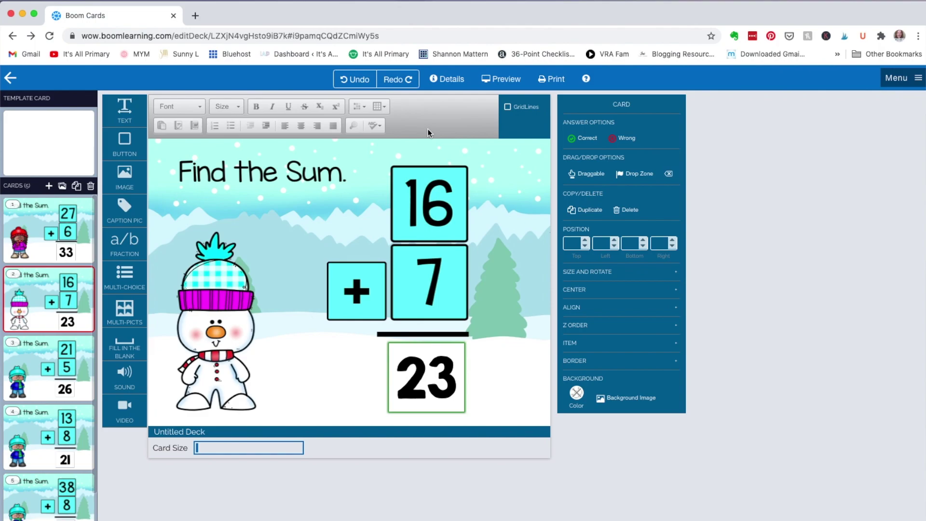
Step: Open the details and publishing settings for Untitled Deck
left_click(447, 79)
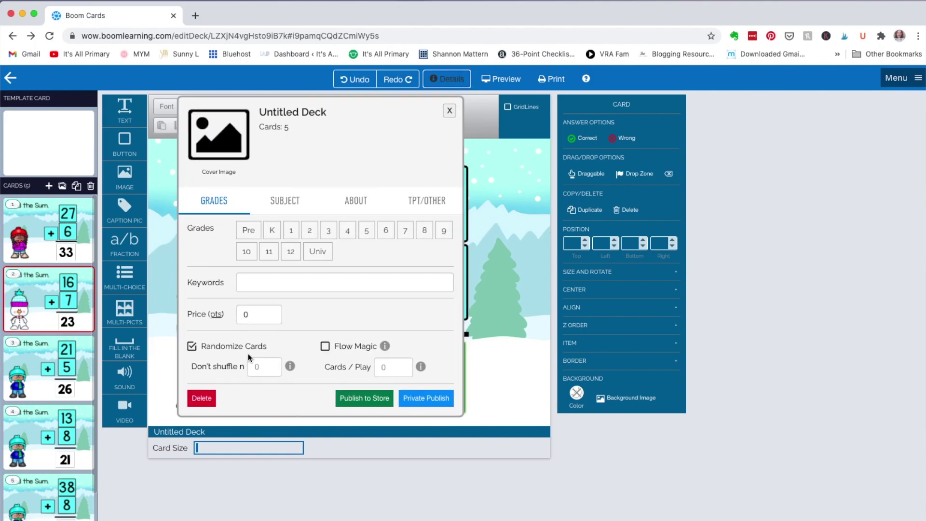